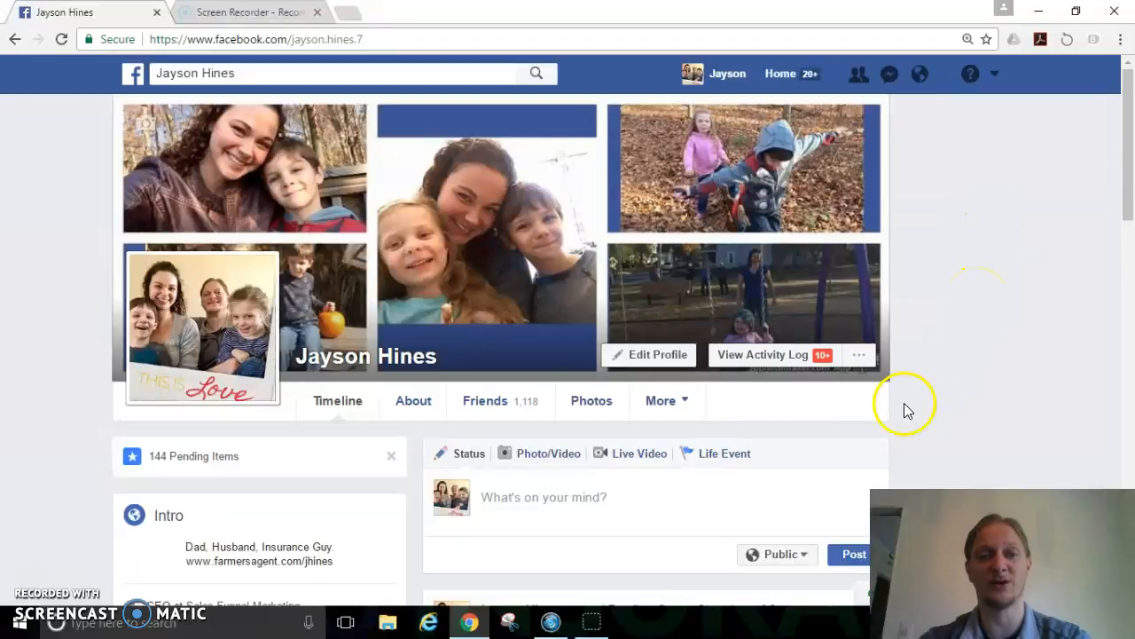
Look over the personal profile's header, intro, photos and timeline posts
left_click(365, 73)
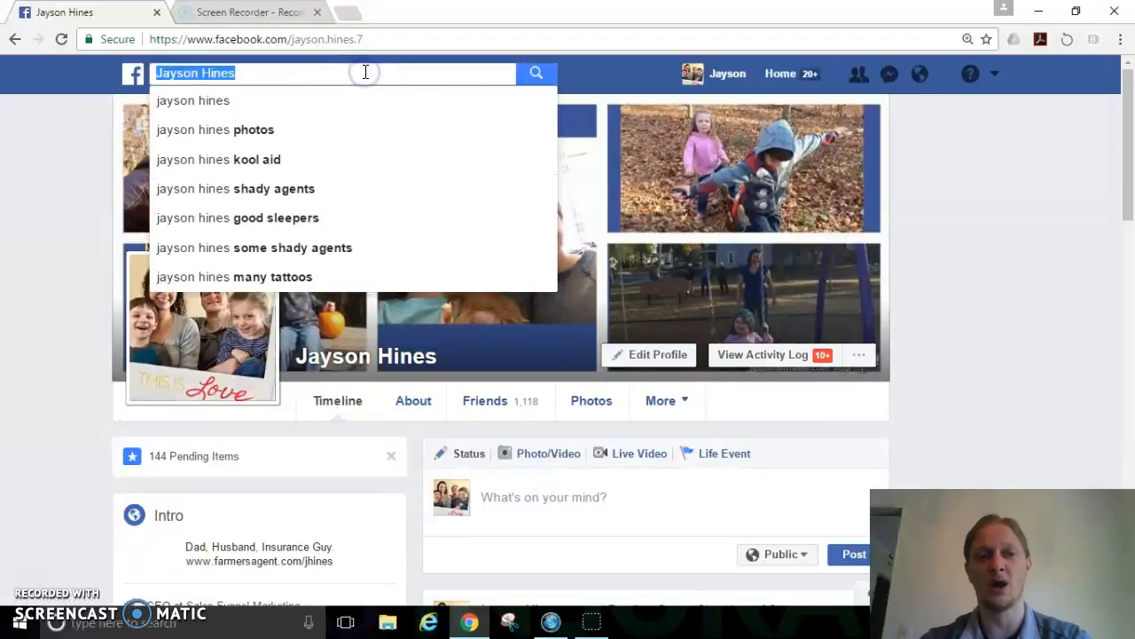
left_click(998, 211)
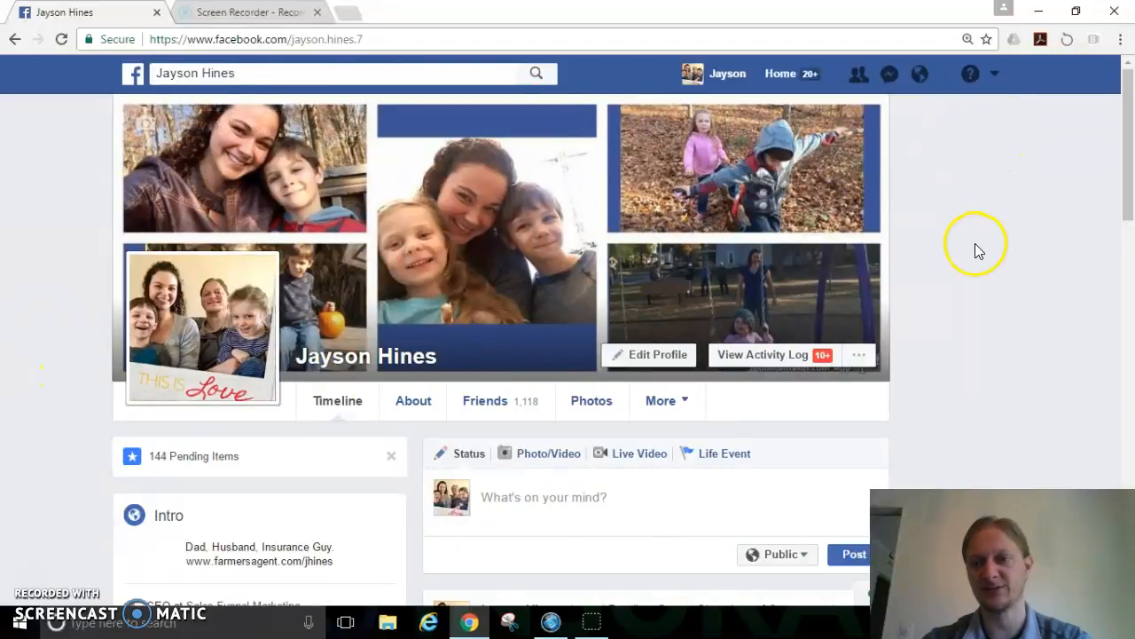
scroll(976, 249, "down", 2)
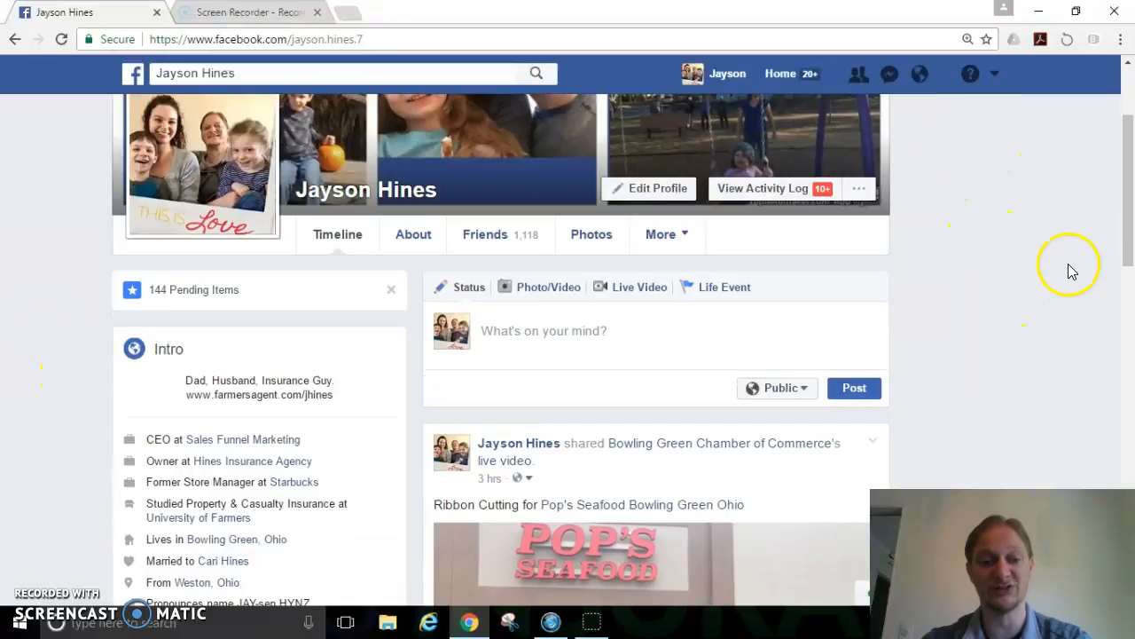
scroll(1064, 264, "down", 2)
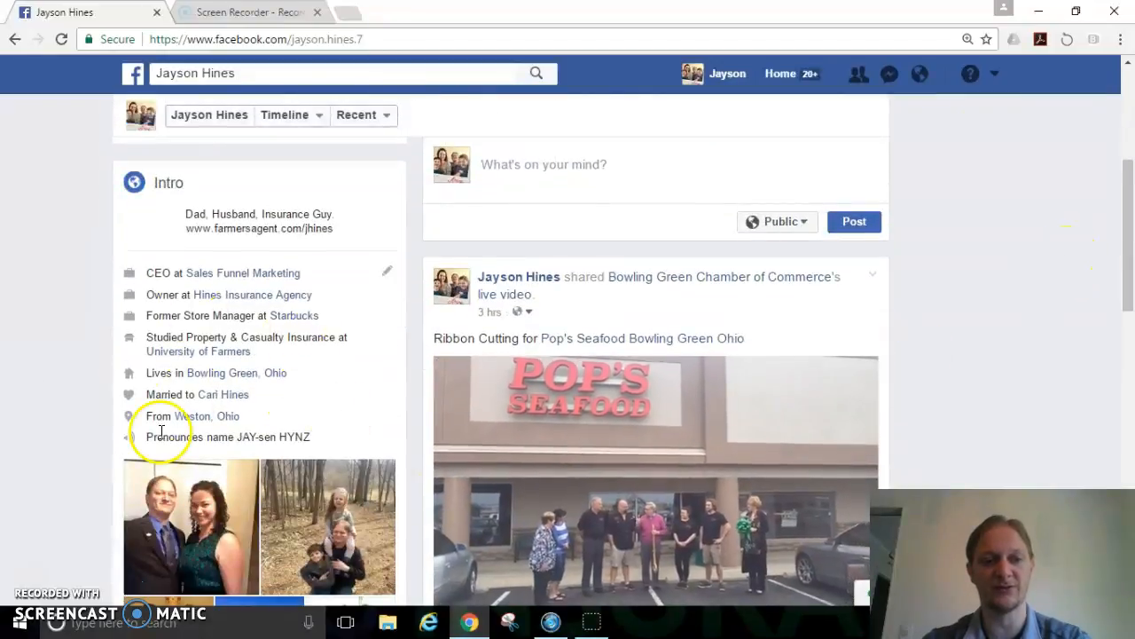
scroll(68, 363, "down", 5)
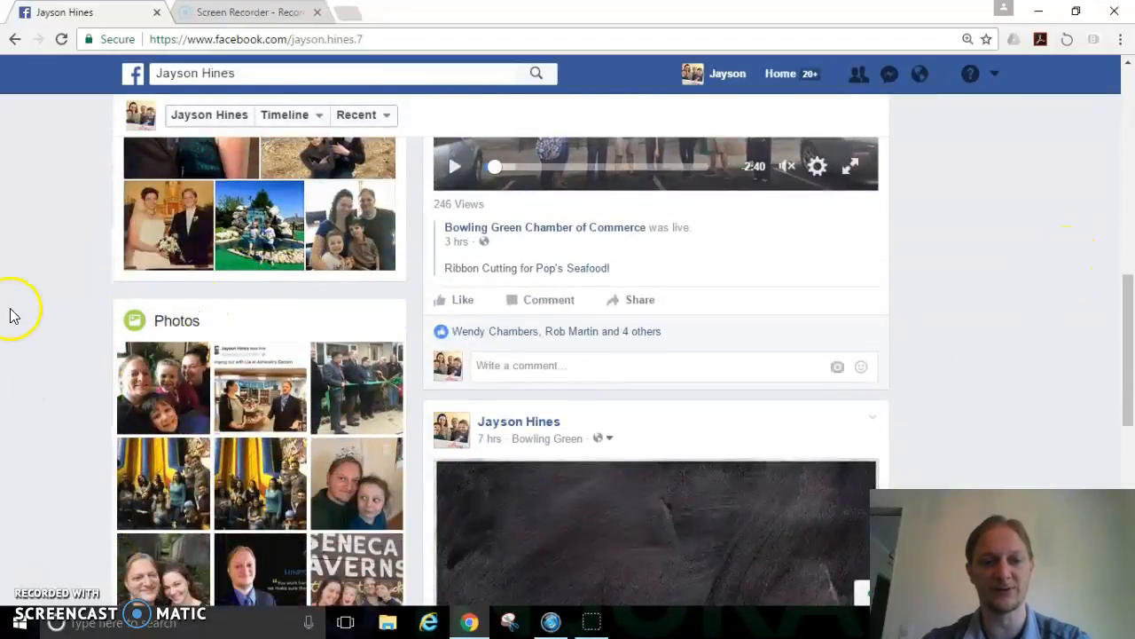
scroll(133, 240, "down", 4)
scroll(860, 270, "up", 5)
scroll(884, 266, "up", 6)
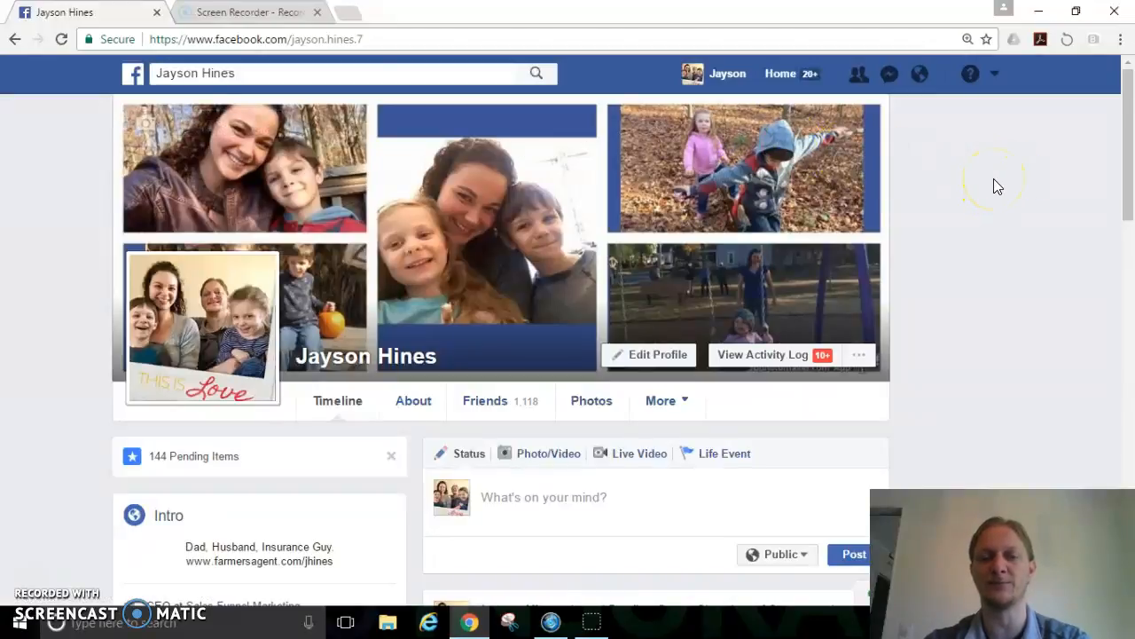
Start creating a new Facebook Page of the type Local Business or Place
left_click(996, 77)
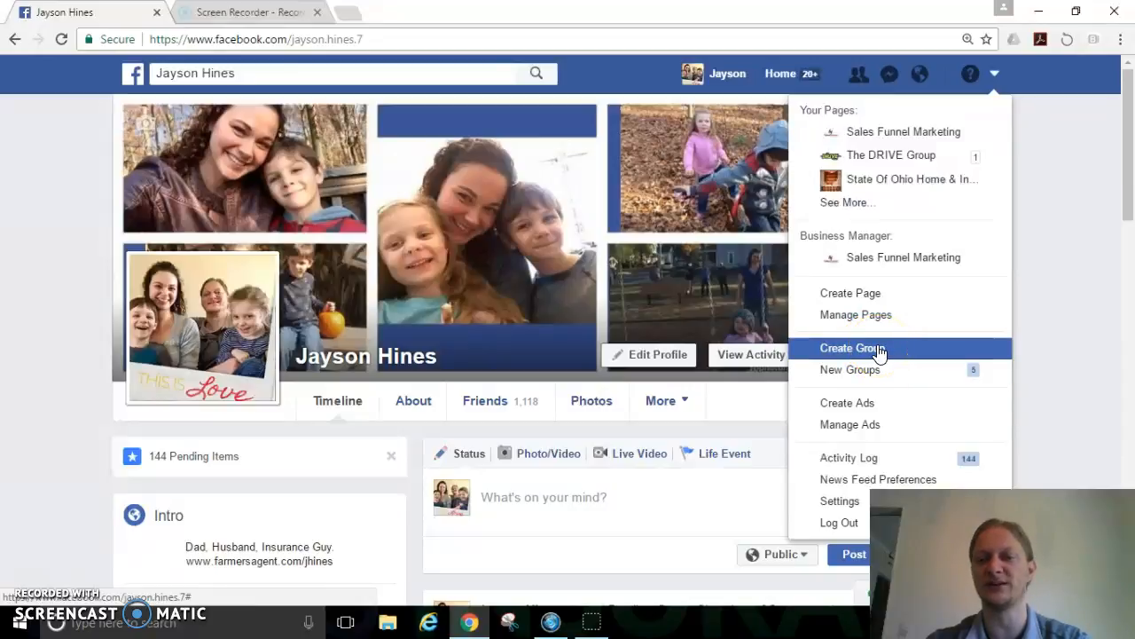
left_click(868, 299)
left_click(868, 298)
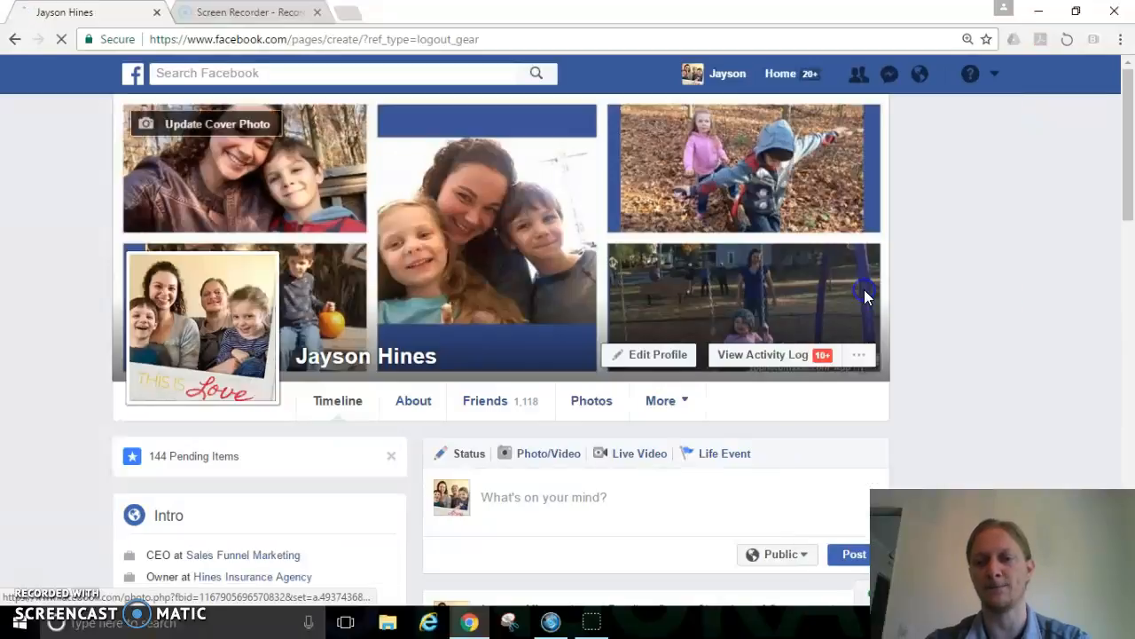
scroll(1014, 243, "down", 2)
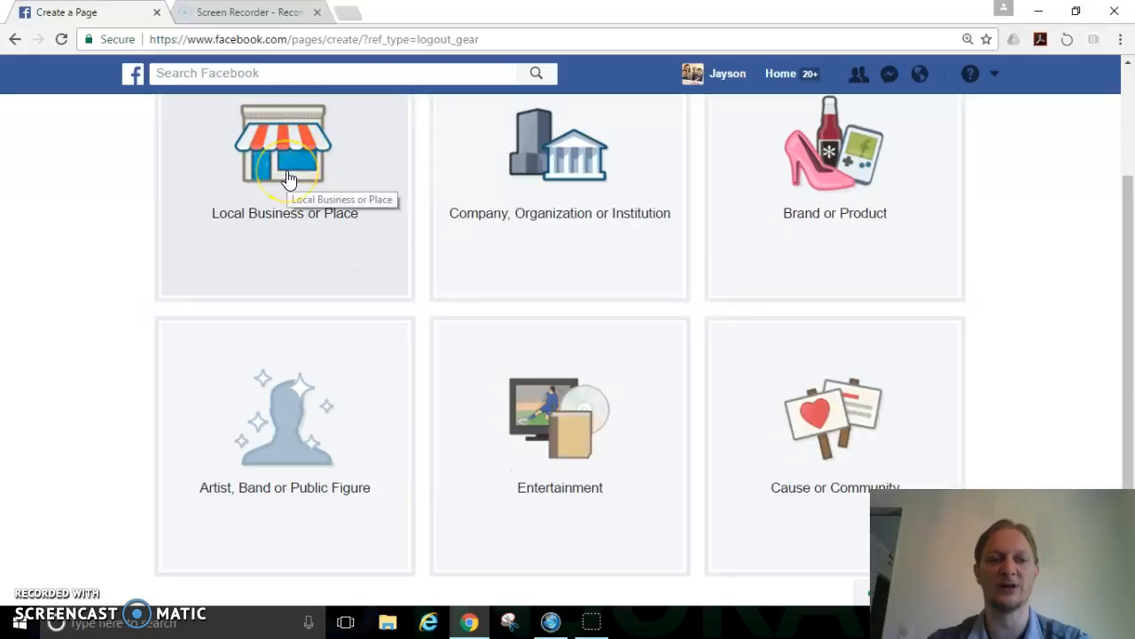
left_click(289, 179)
scroll(286, 172, "up", 2)
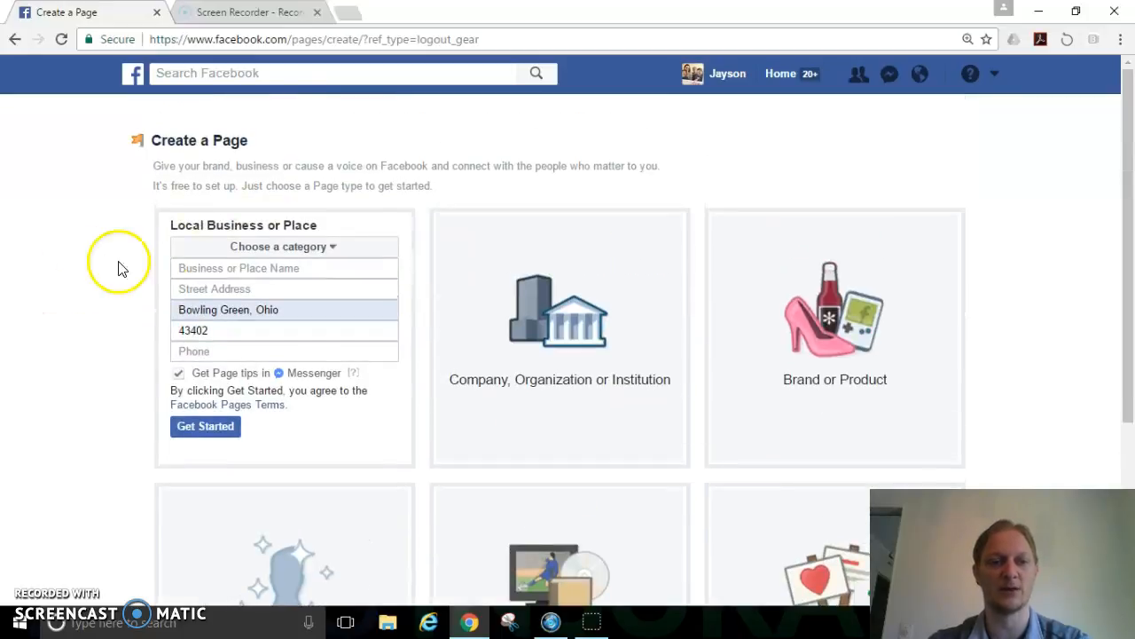
Set the new page's category to Home Improvement Service
left_click(303, 251)
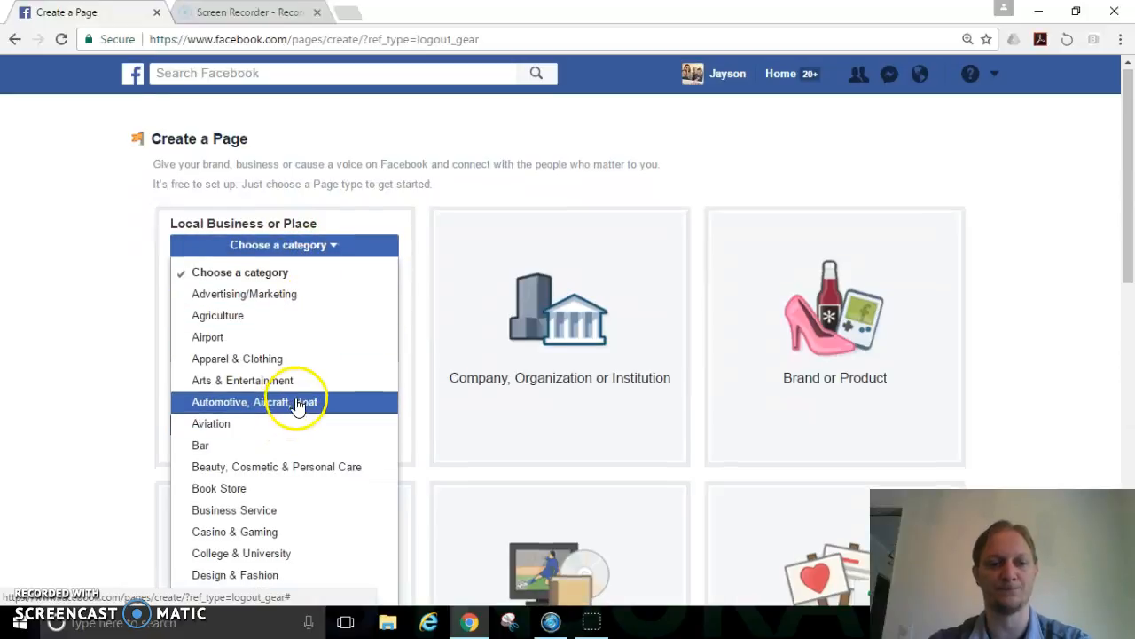
scroll(299, 400, "down", 2)
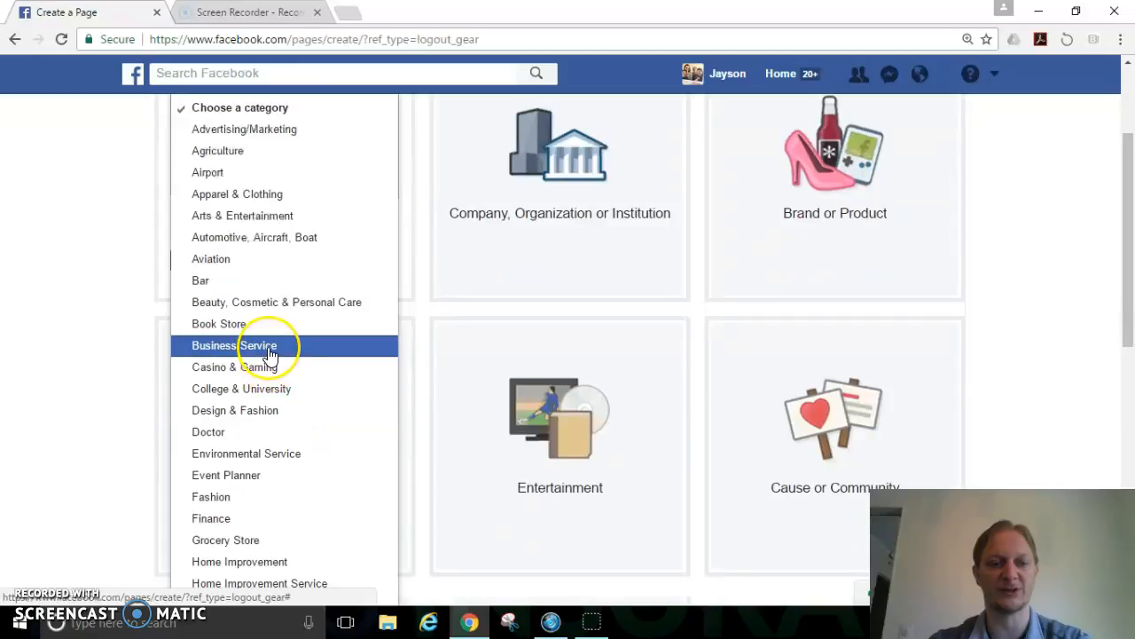
scroll(263, 456, "down", 1)
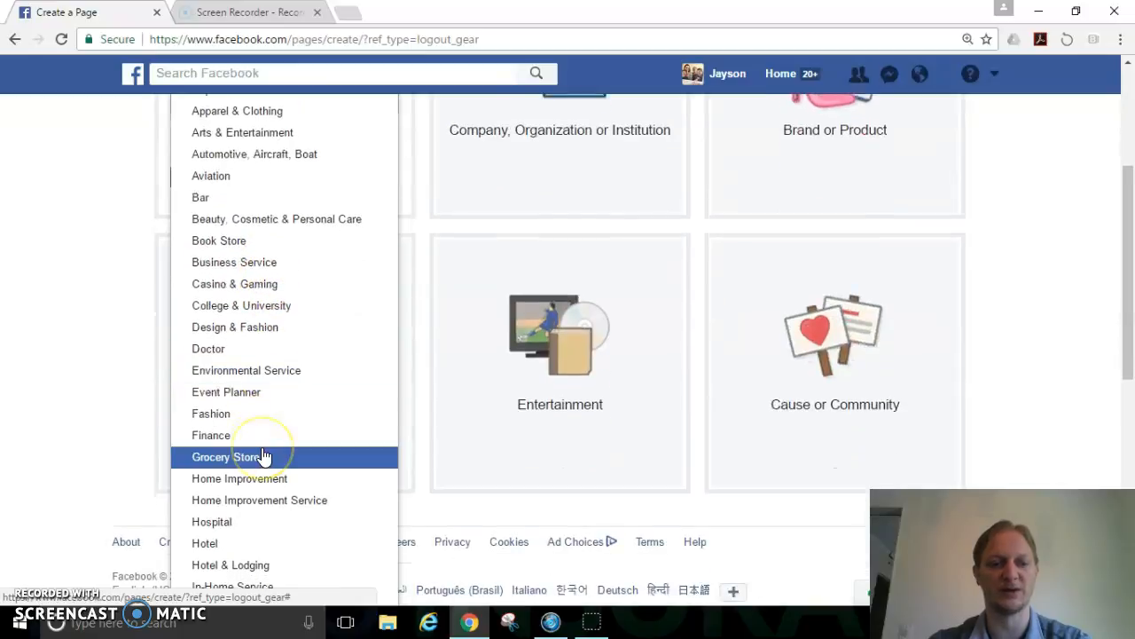
scroll(305, 417, "down", 1)
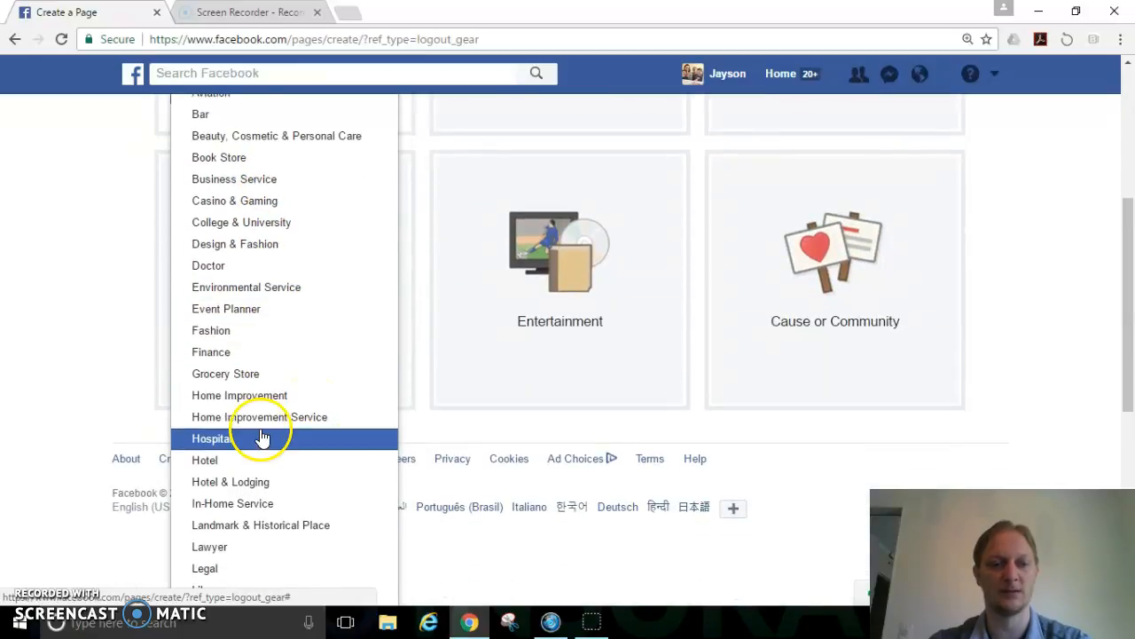
left_click(268, 426)
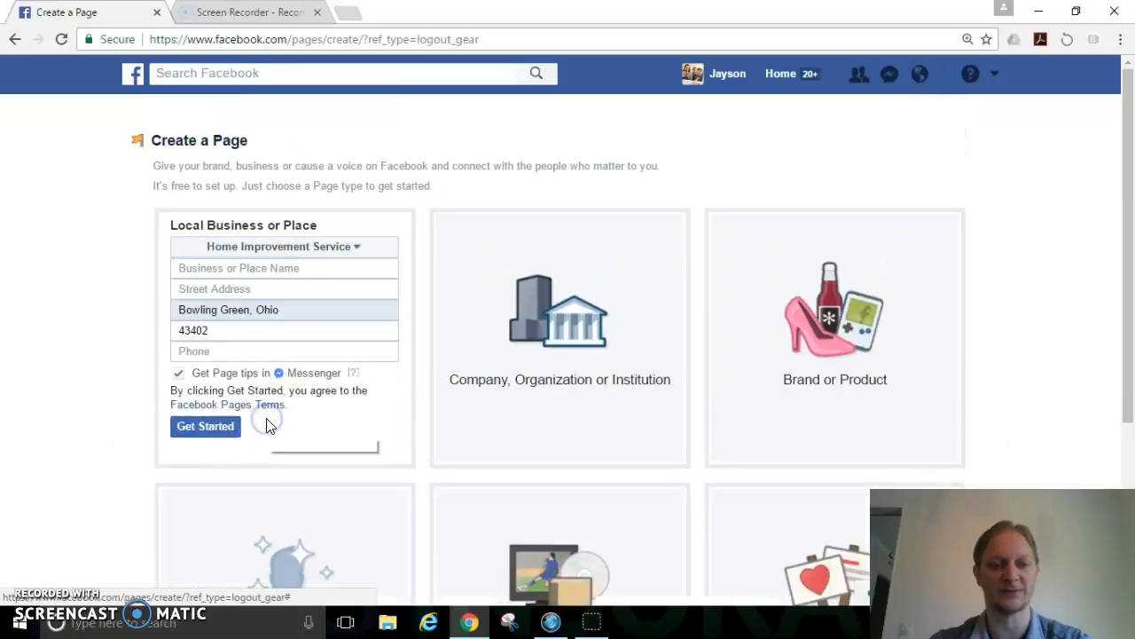
Enter Acme Landscaping as the business name
left_click(260, 268)
type("Ac")
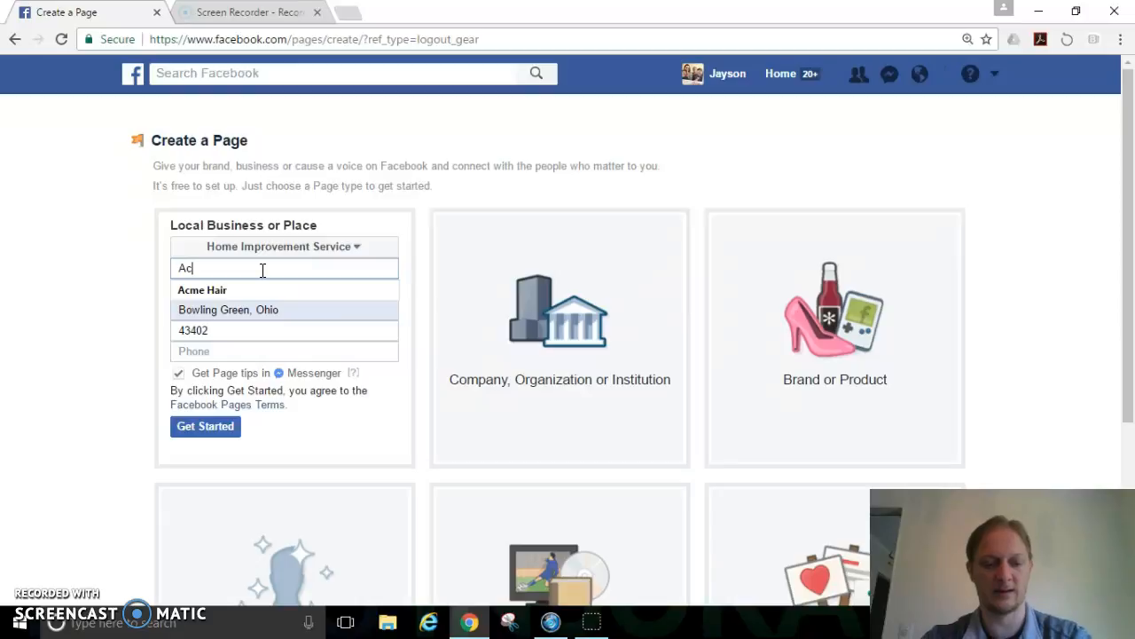
type("me Landscapin")
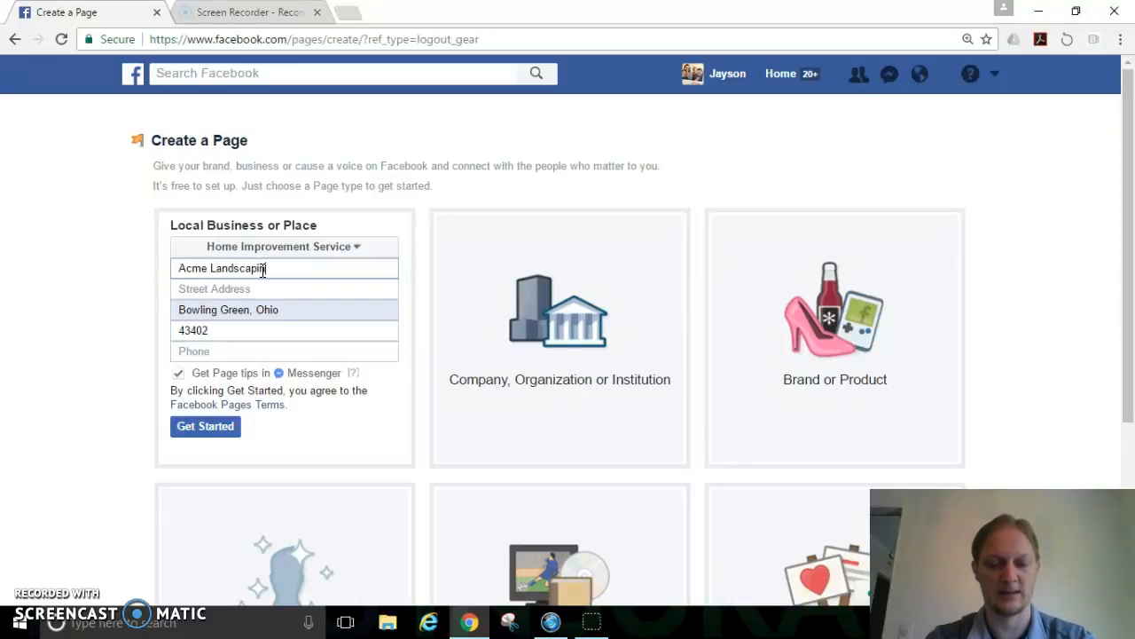
Fill in the business's street address and phone number from the saved autofill entries
left_click(289, 284)
left_click(215, 289)
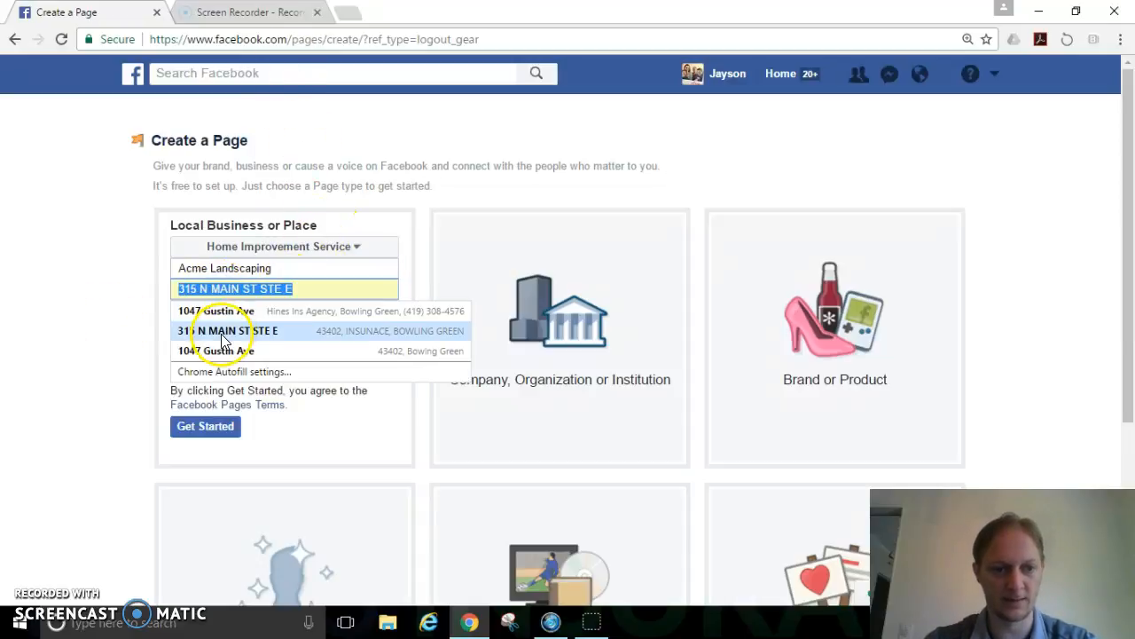
left_click(222, 330)
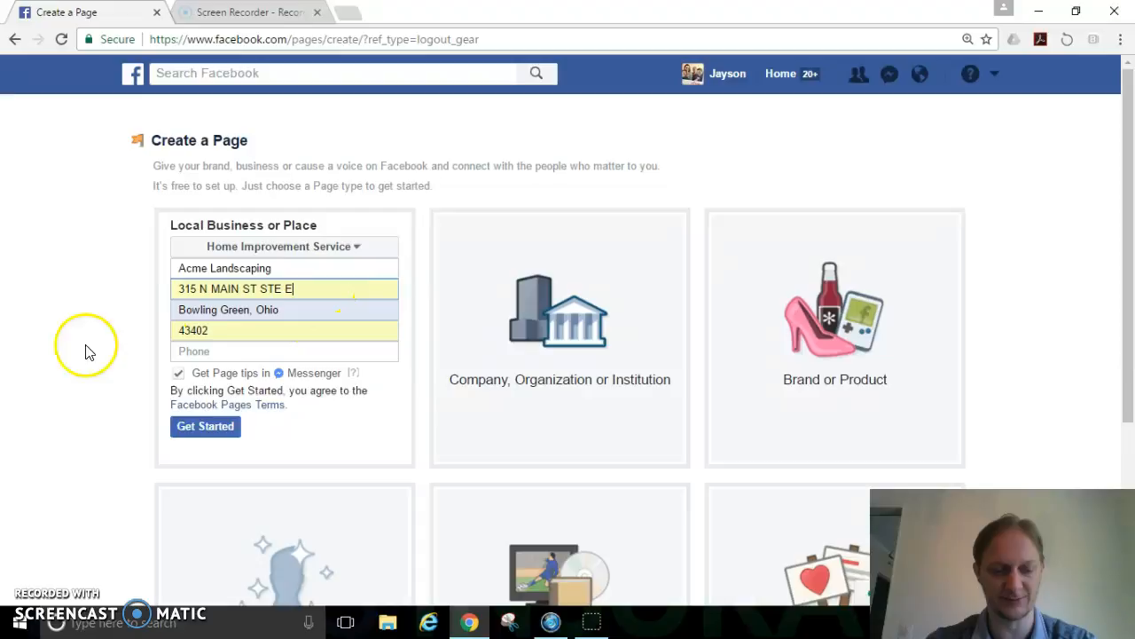
left_click(215, 348)
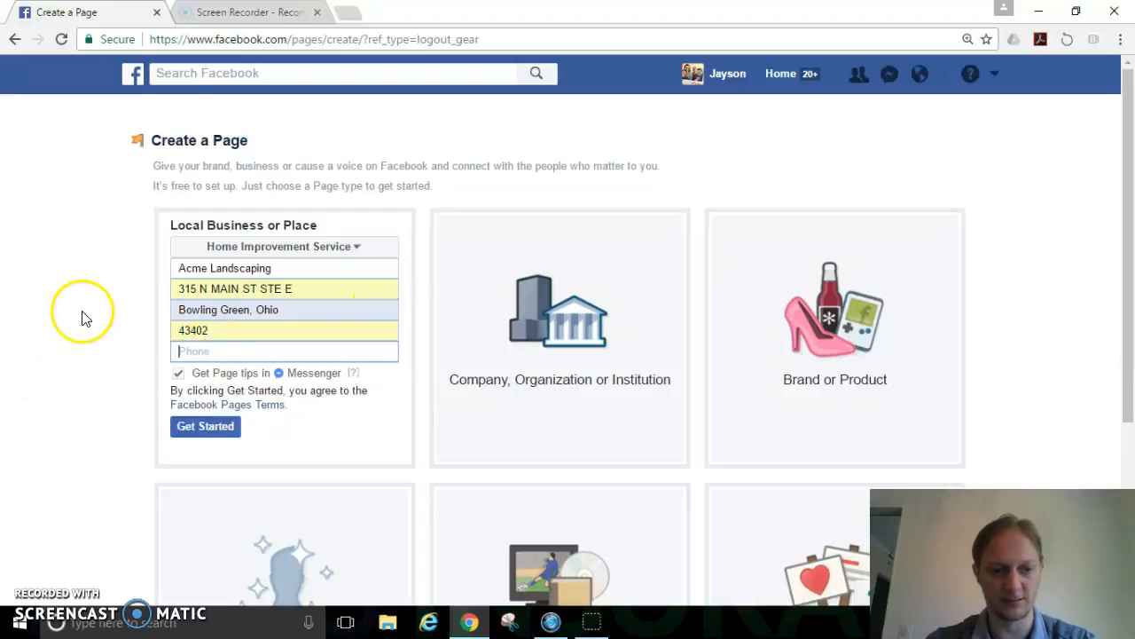
type("419")
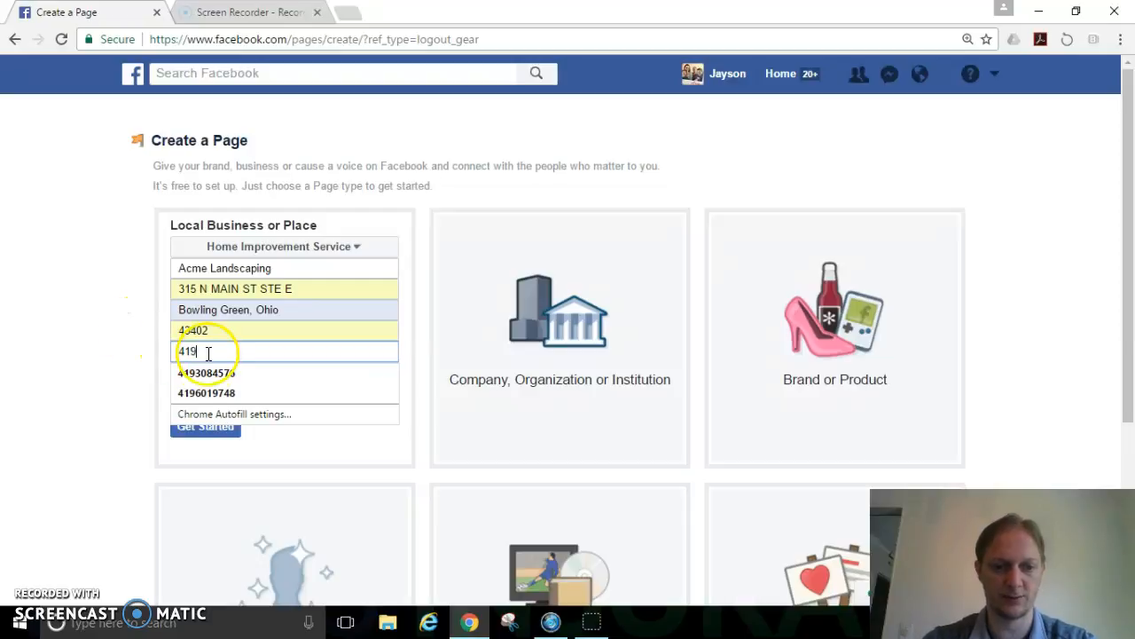
left_click(199, 373)
left_click(100, 348)
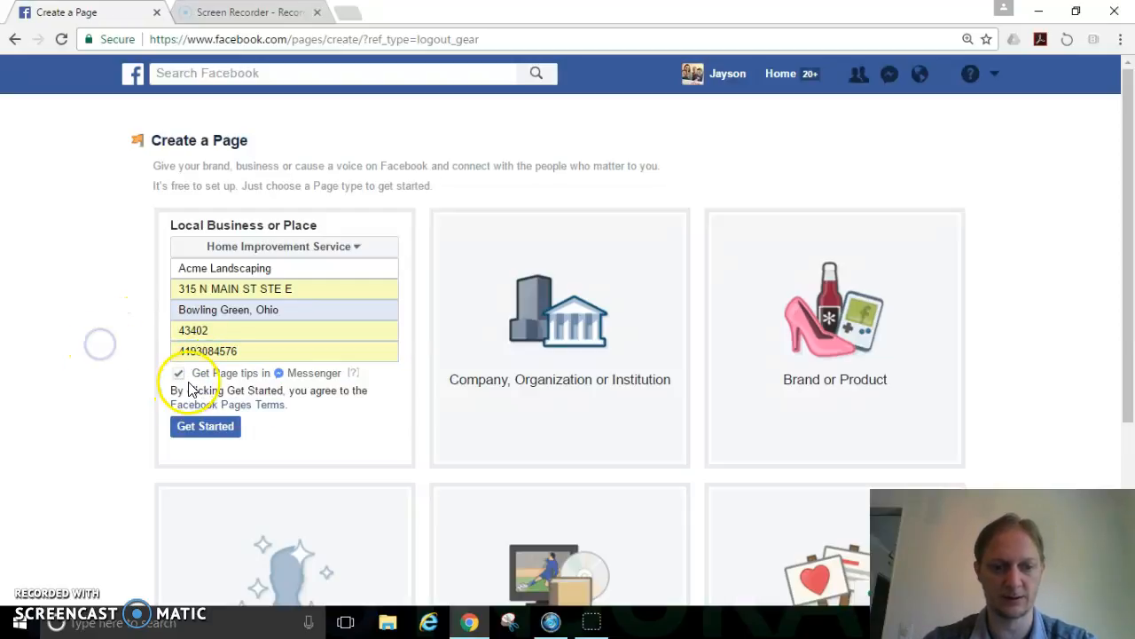
Opt out of Page tips in Messenger and create the Acme Landscaping page
left_click(178, 373)
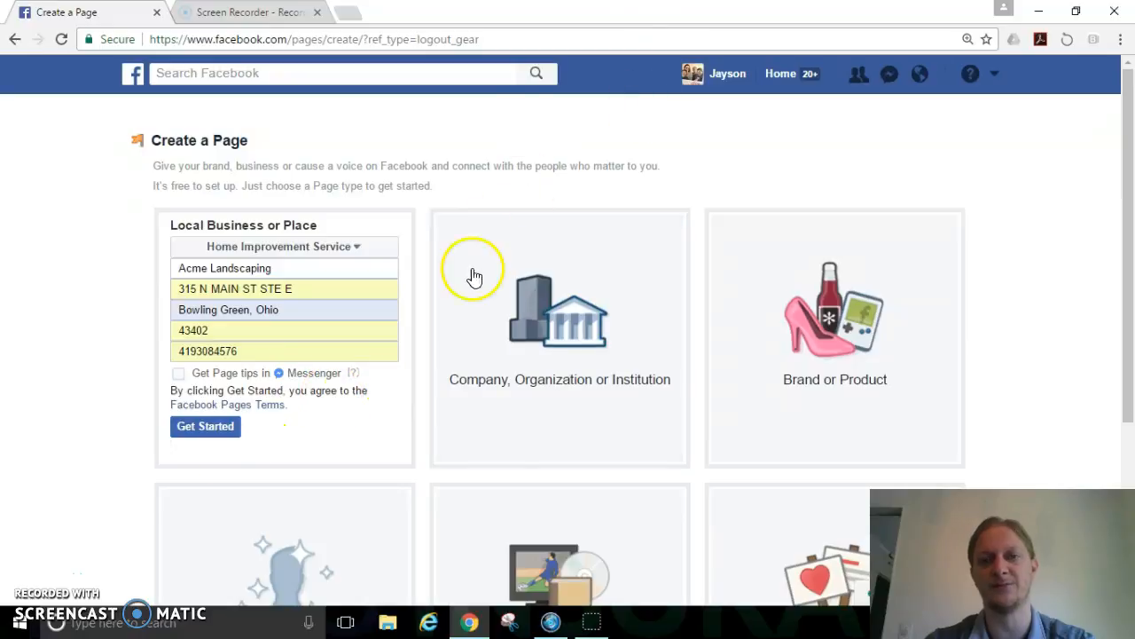
left_click(207, 430)
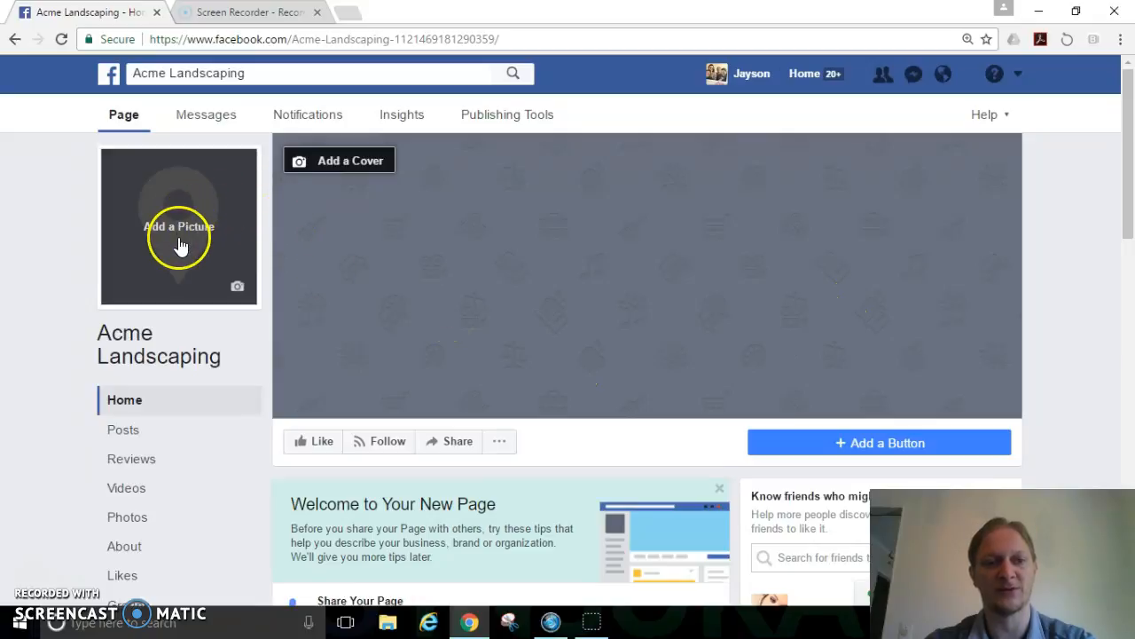
Search Google Images for landscaping companies in a new browser tab
left_click(349, 14)
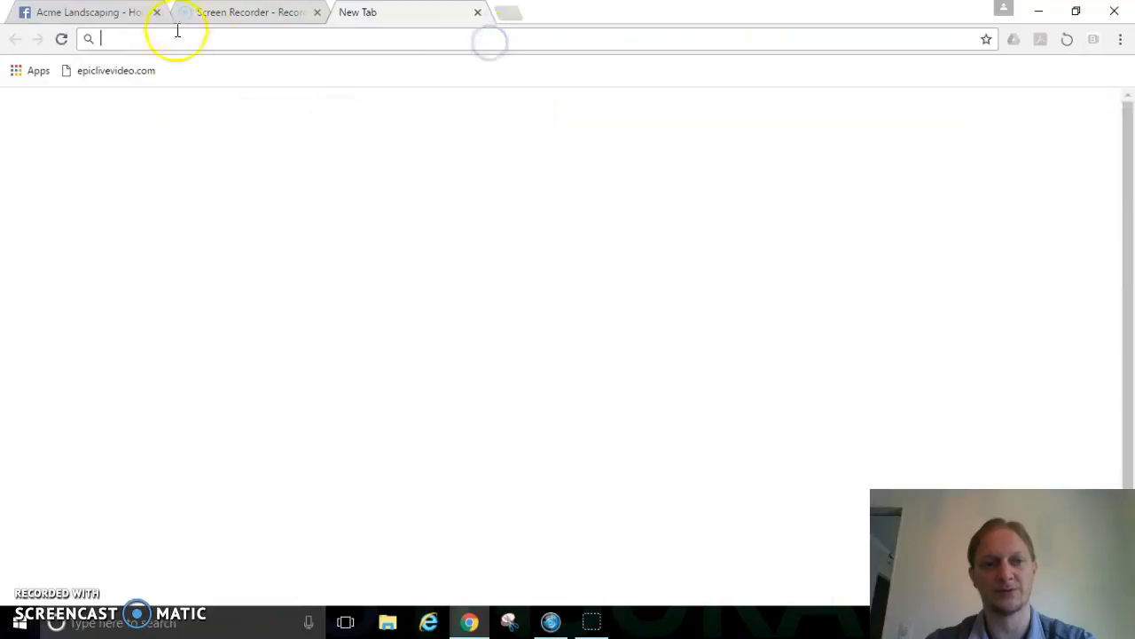
left_click(426, 334)
type("land")
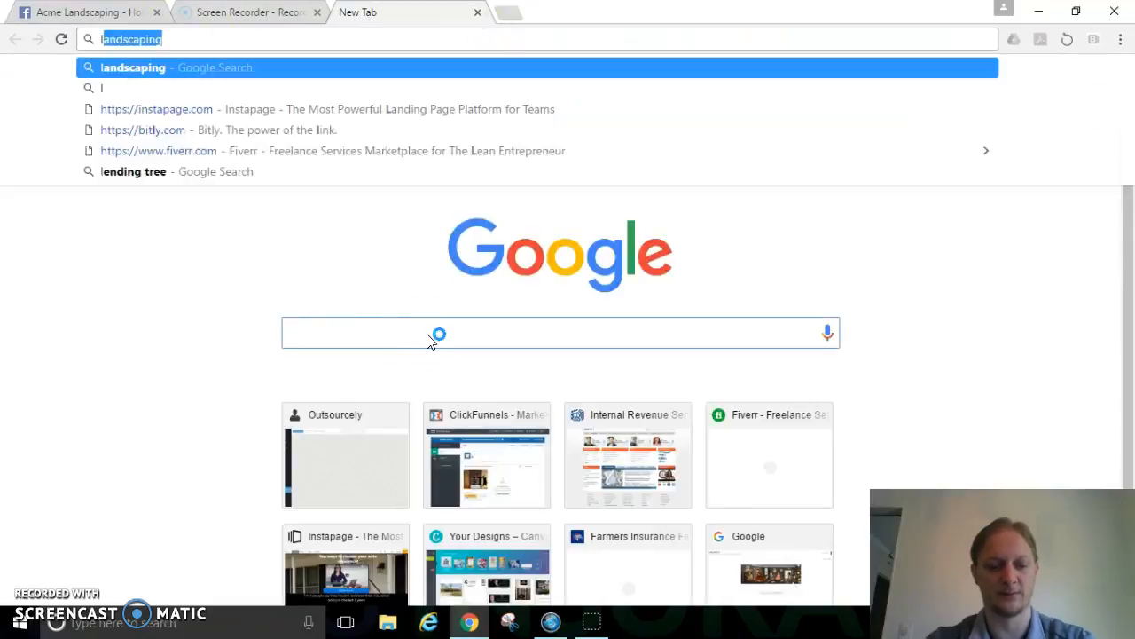
type("scaping")
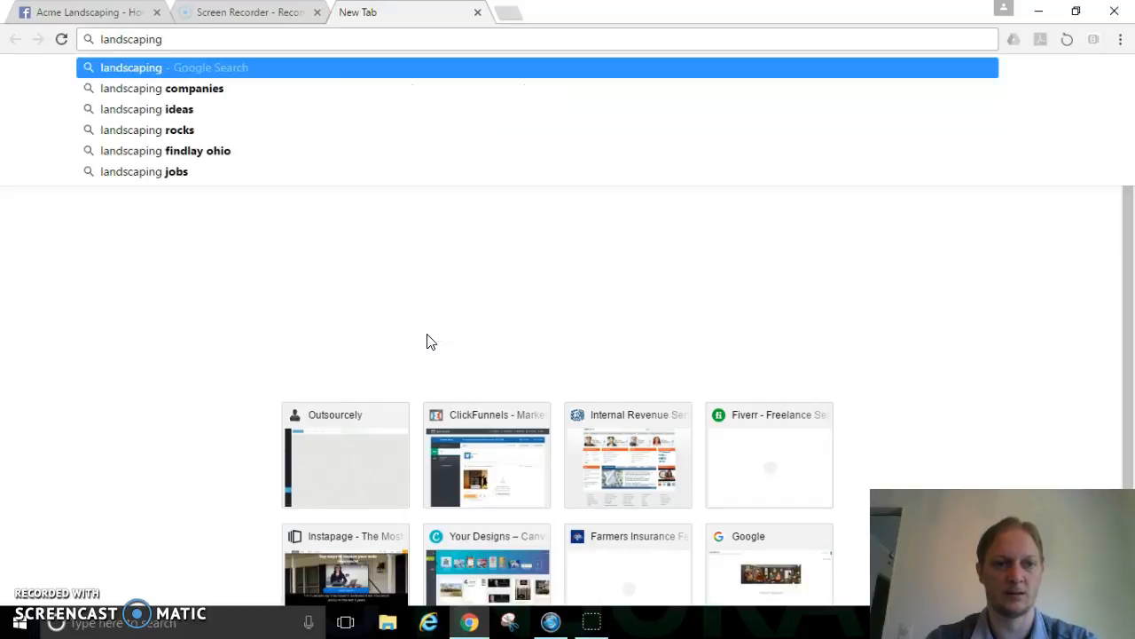
left_click(218, 91)
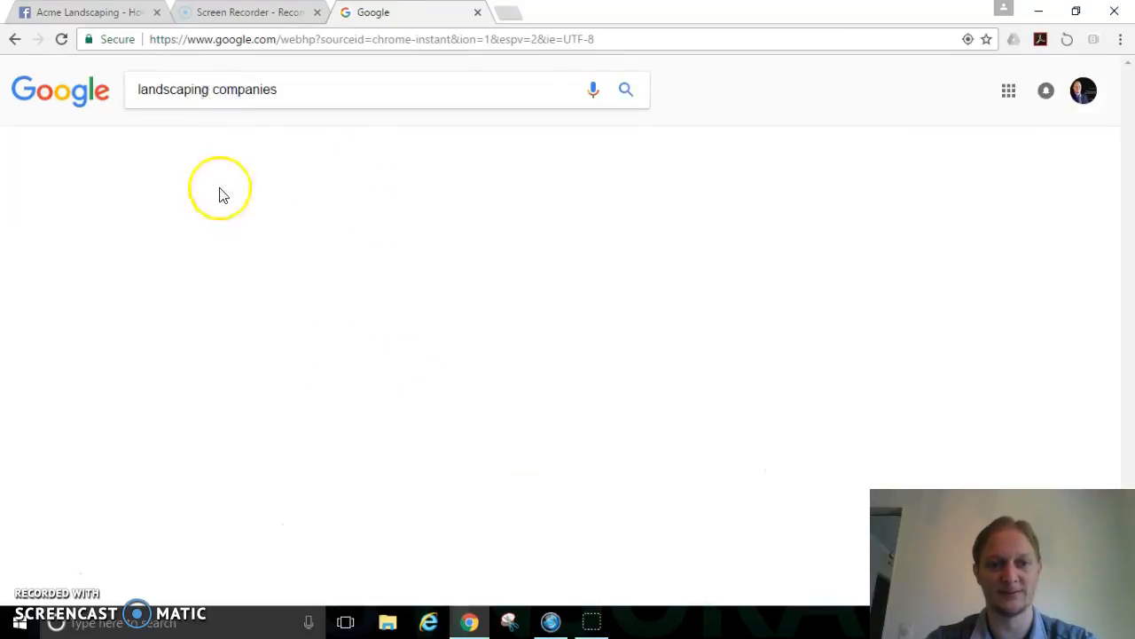
left_click(253, 144)
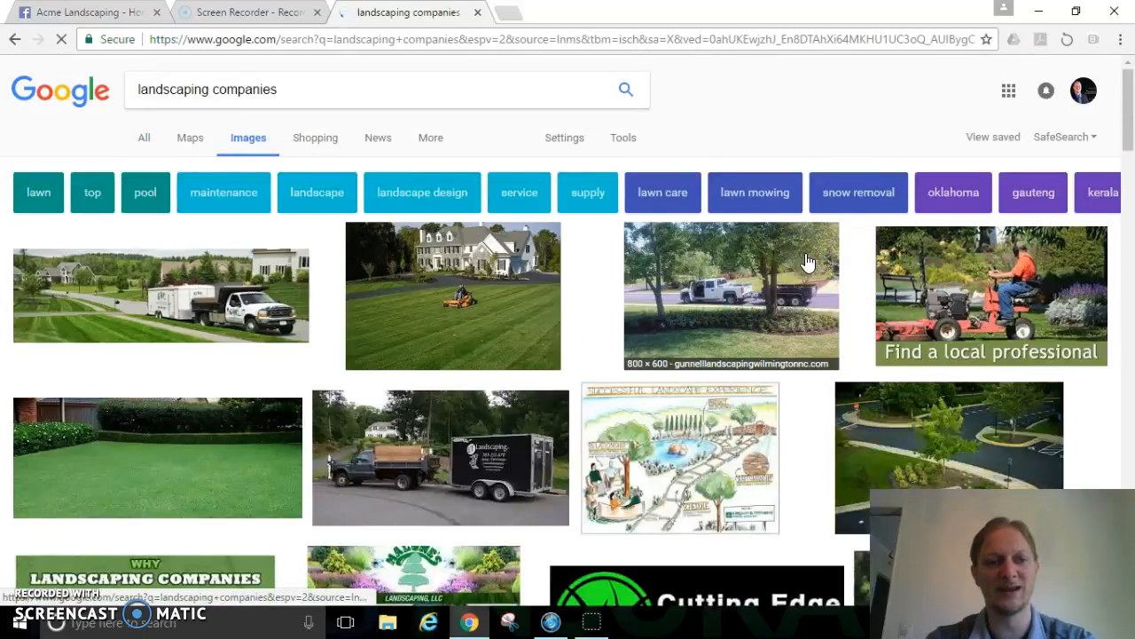
Save the wide image of the white landscaping truck and trailer to the Desktop as a JPEG
left_click(219, 318)
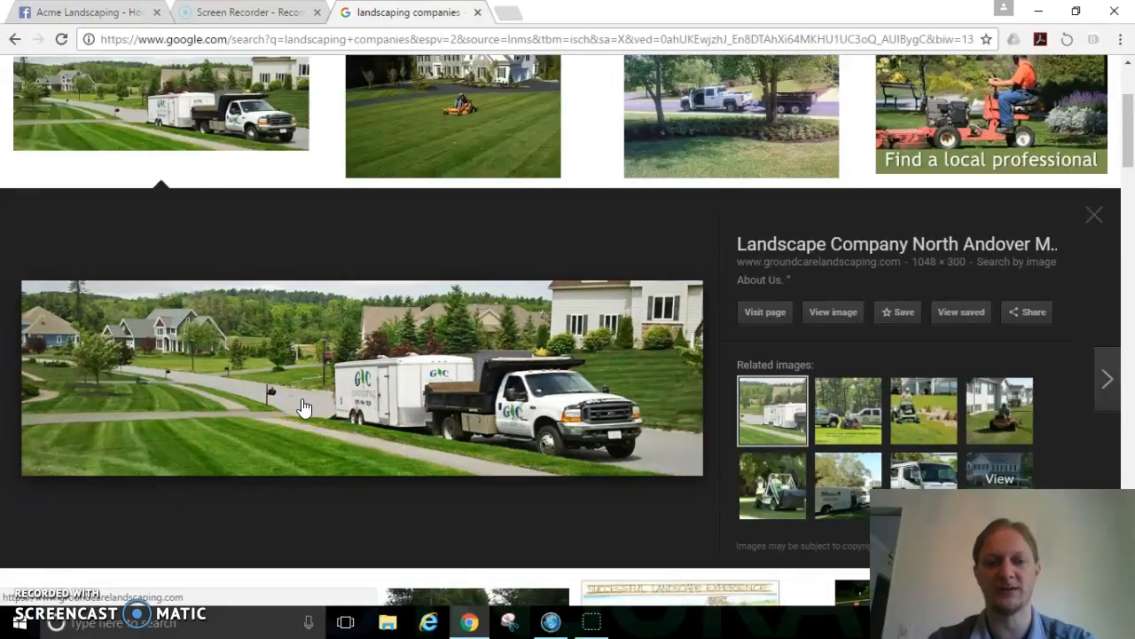
right_click(325, 401)
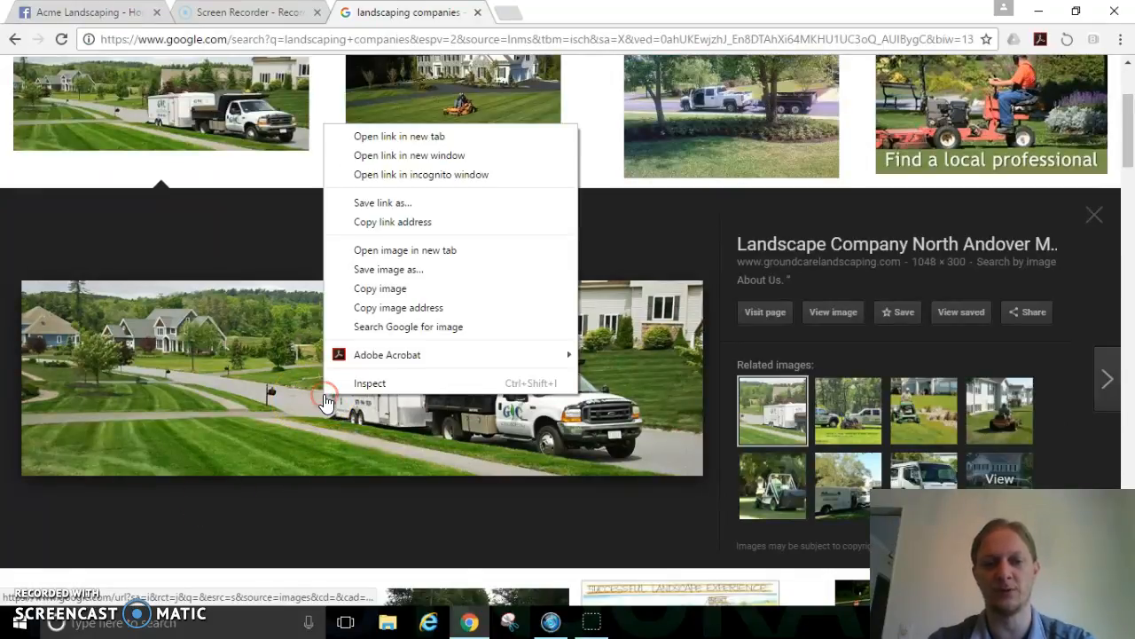
left_click(401, 277)
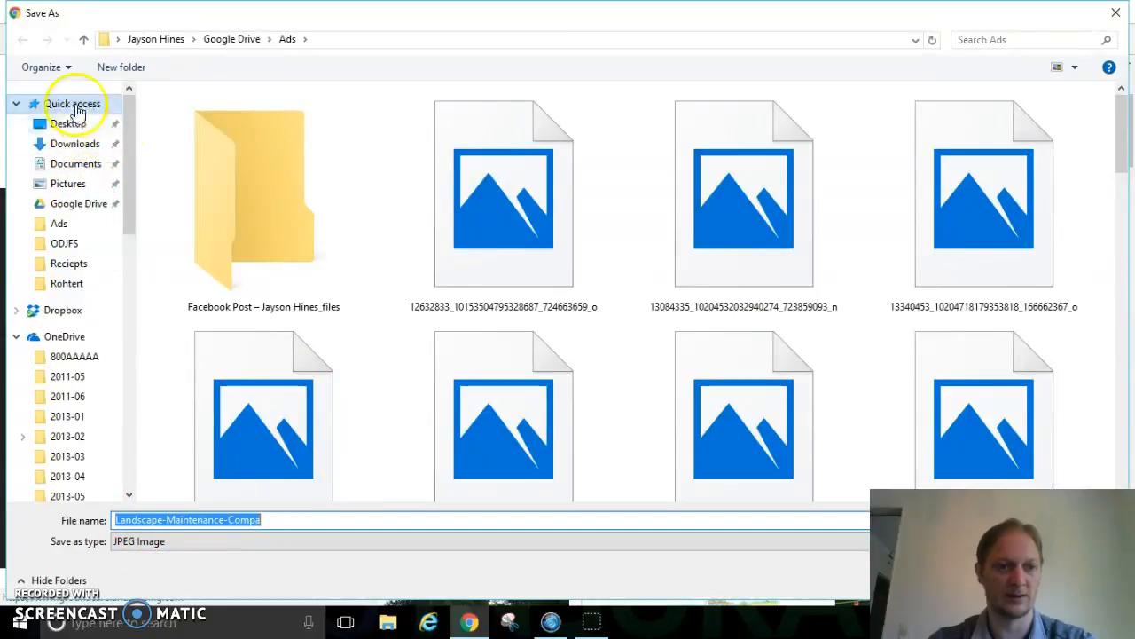
left_click(76, 133)
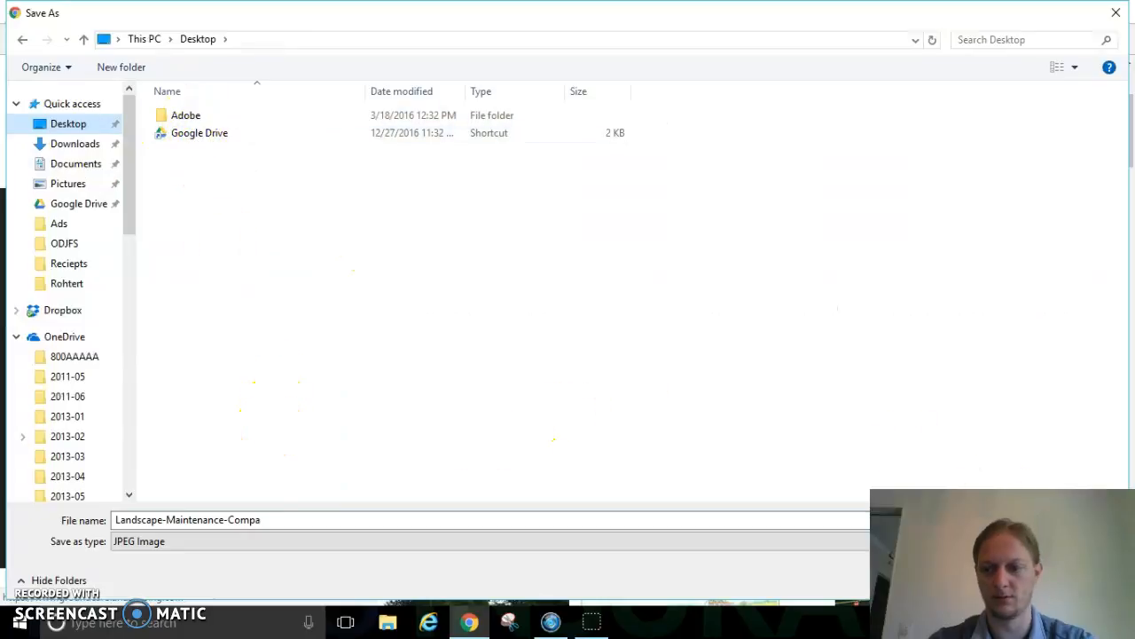
left_click_drag(985, 568, 985, 278)
left_click(993, 578)
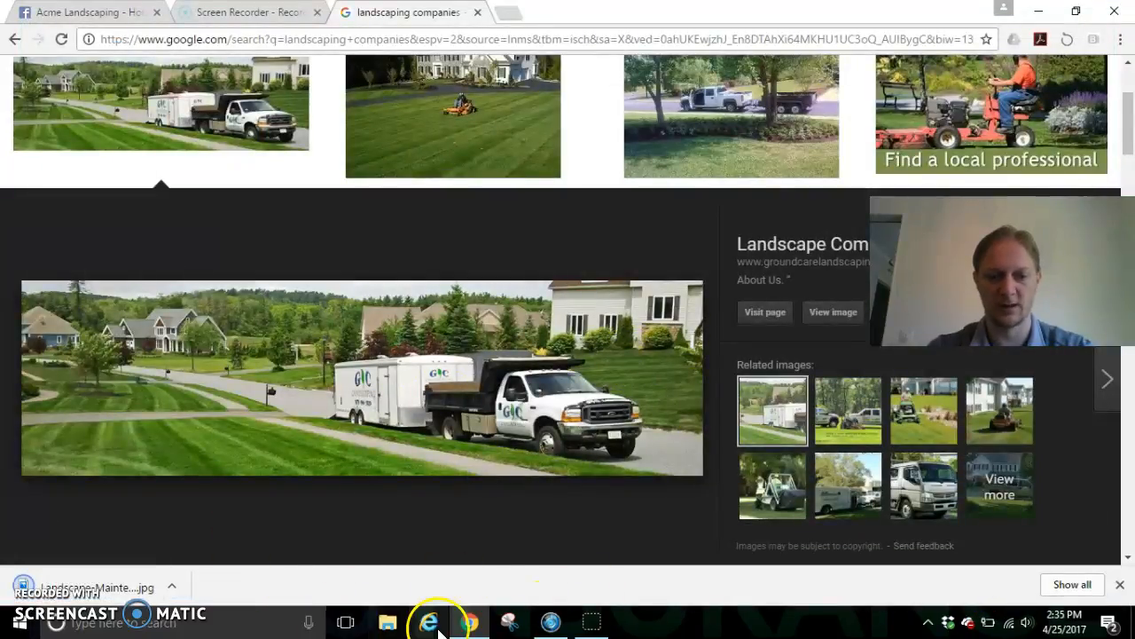
scroll(362, 324, "up", 1)
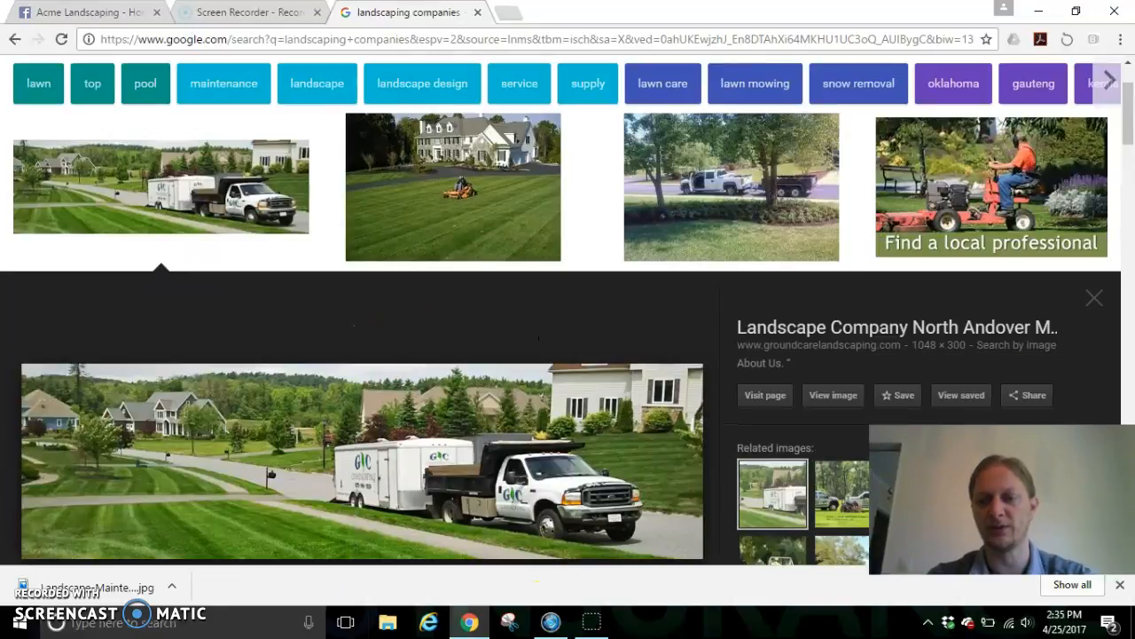
Look through the landscaping companies image results for a picture suited to the page's profile picture
scroll(967, 267, "up", 1)
scroll(562, 381, "down", 6)
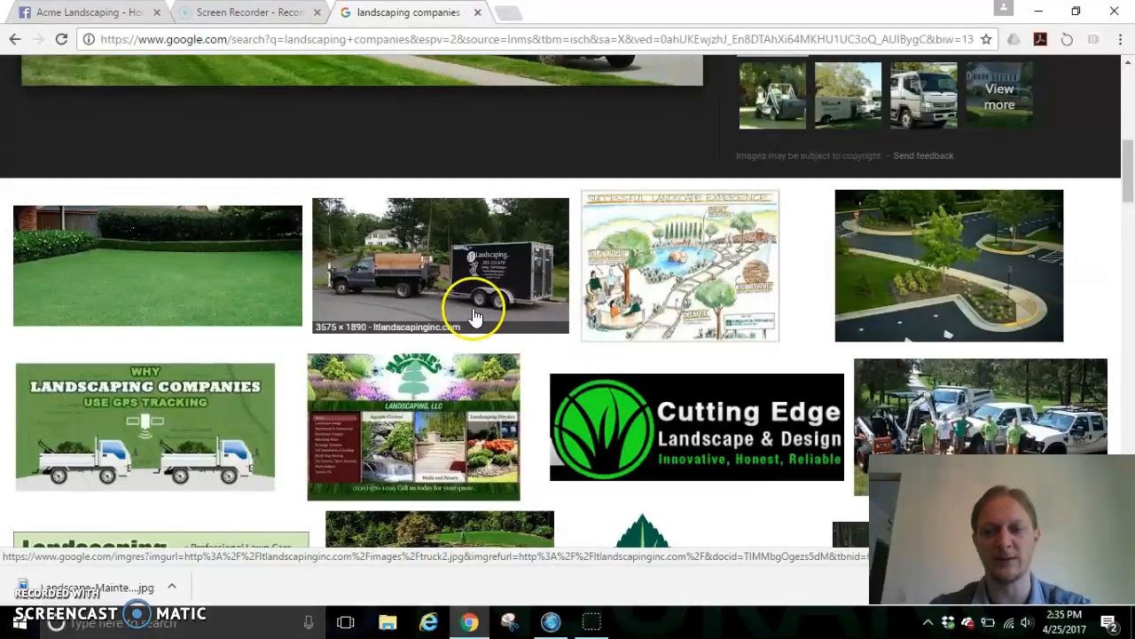
scroll(456, 272, "down", 1)
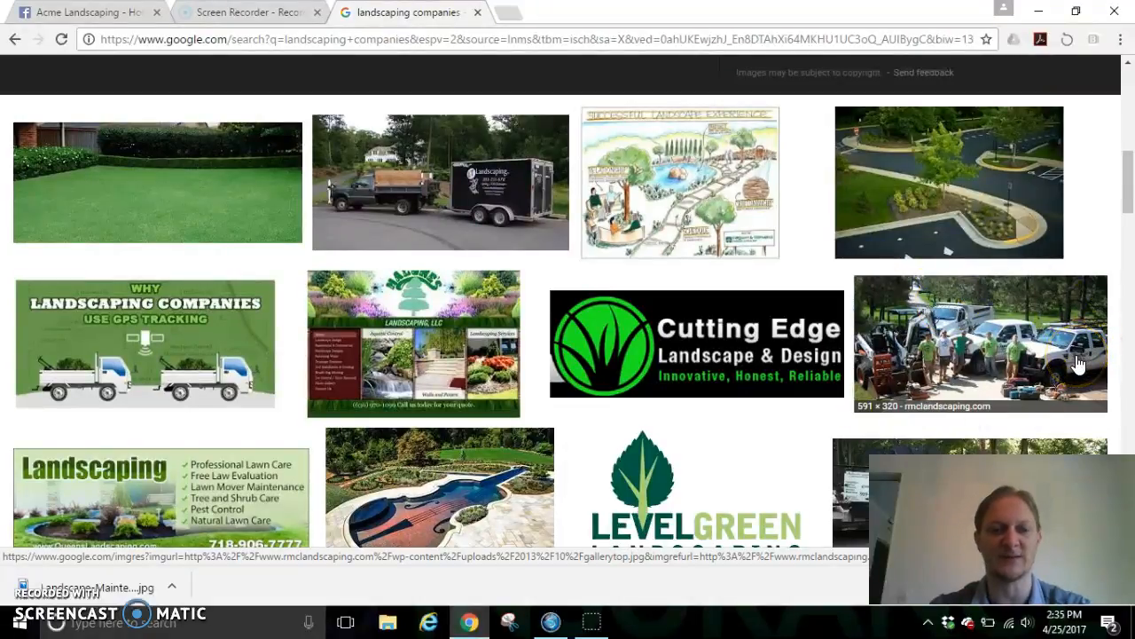
scroll(697, 413, "down", 1)
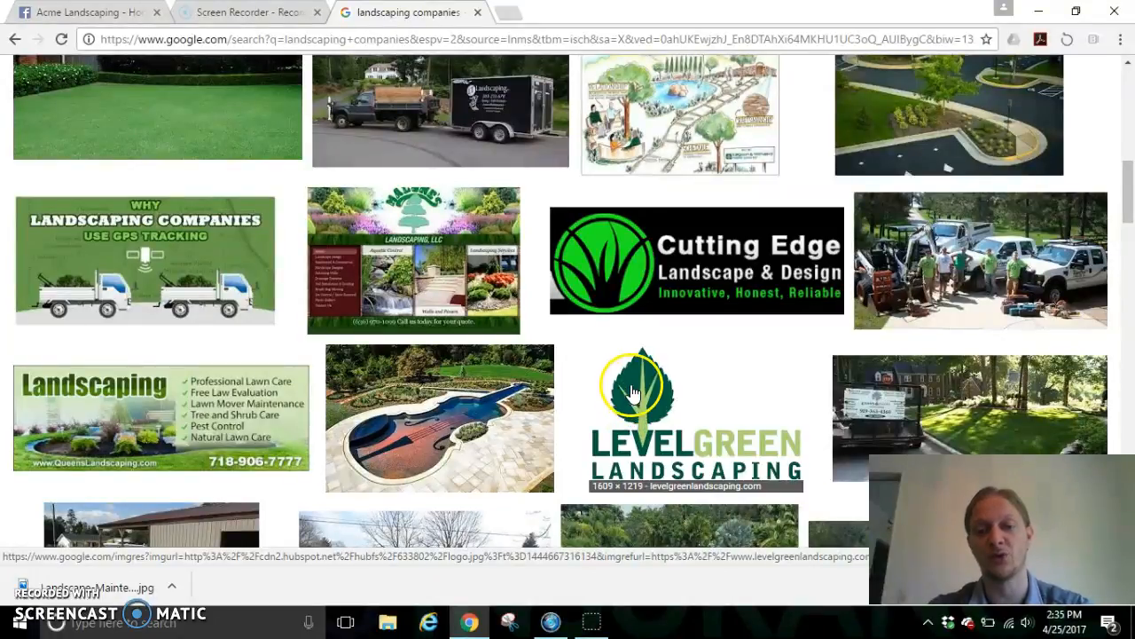
scroll(641, 406, "up", 1)
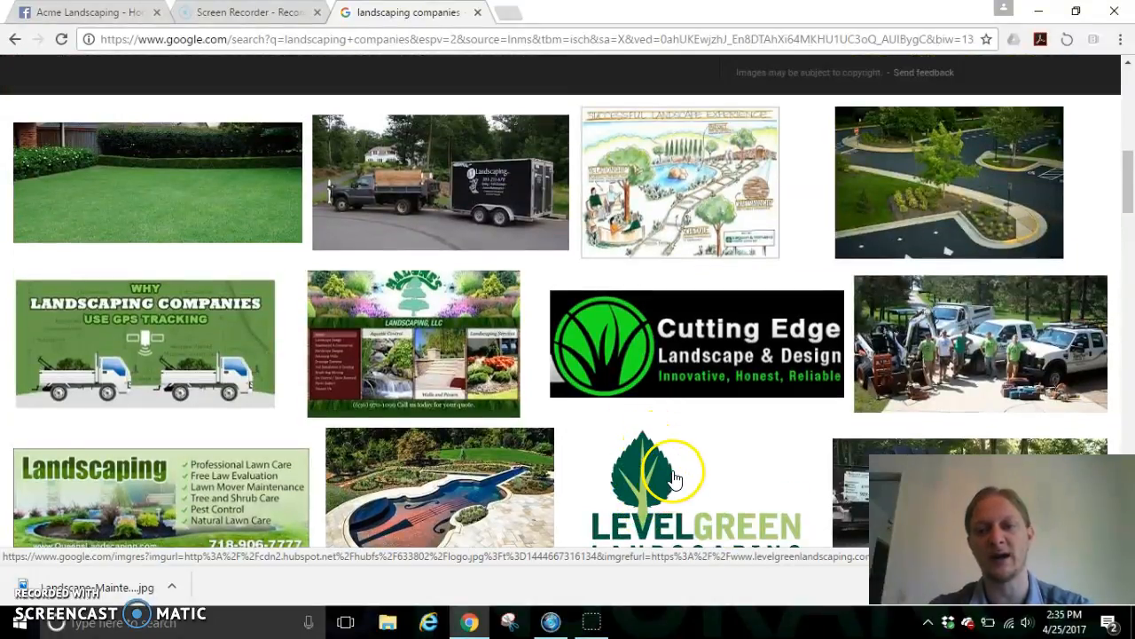
scroll(674, 453, "down", 2)
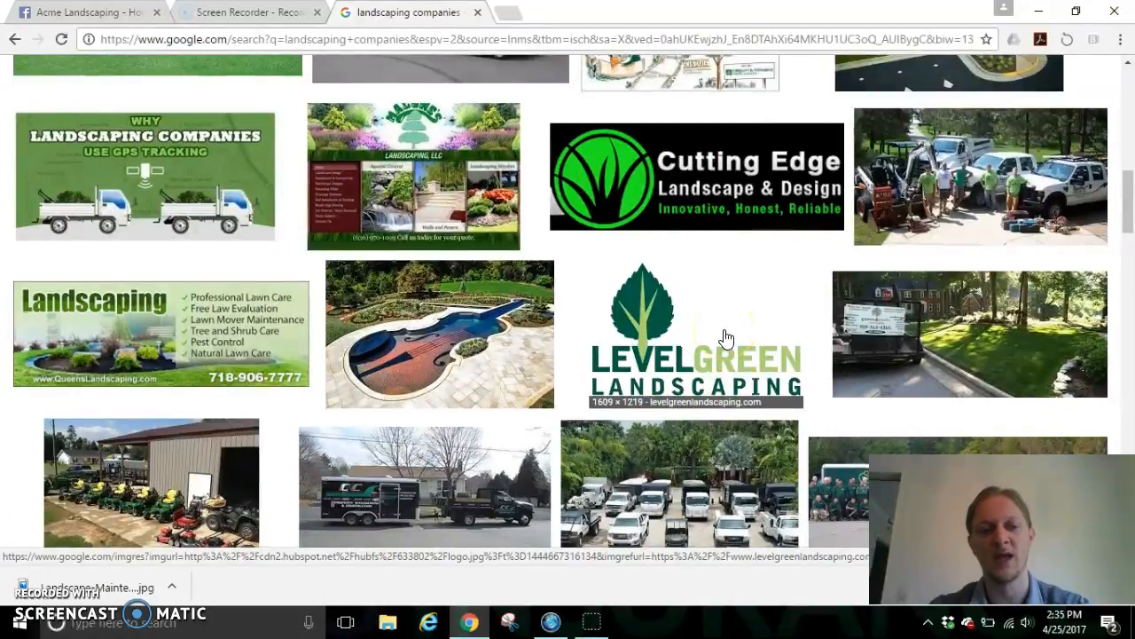
scroll(701, 346, "down", 1)
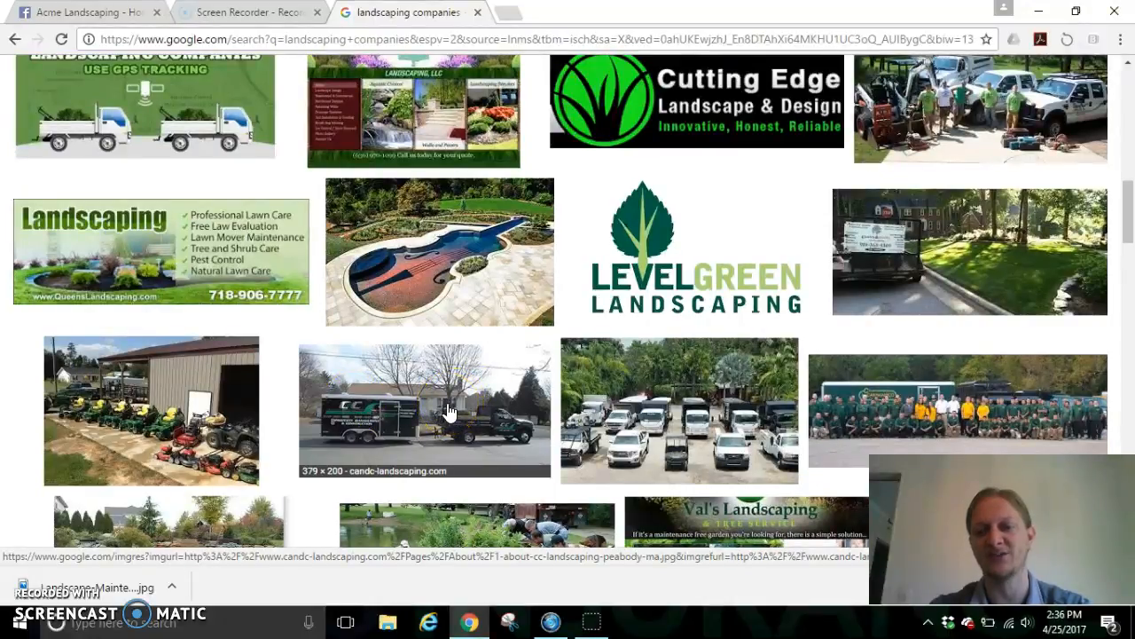
scroll(448, 413, "down", 2)
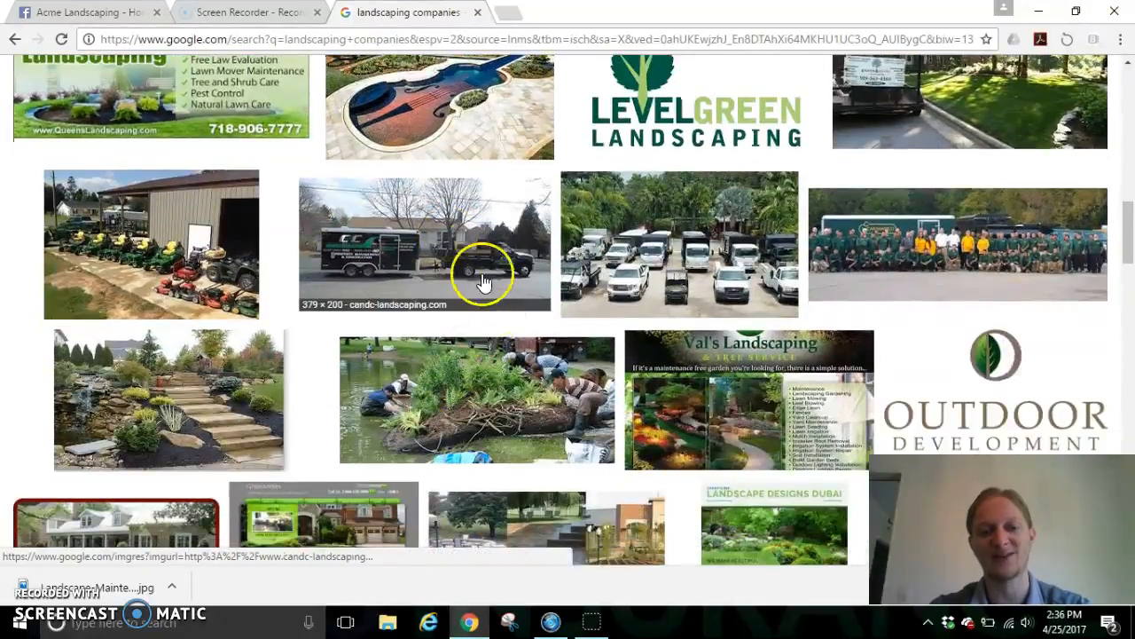
scroll(464, 254, "down", 2)
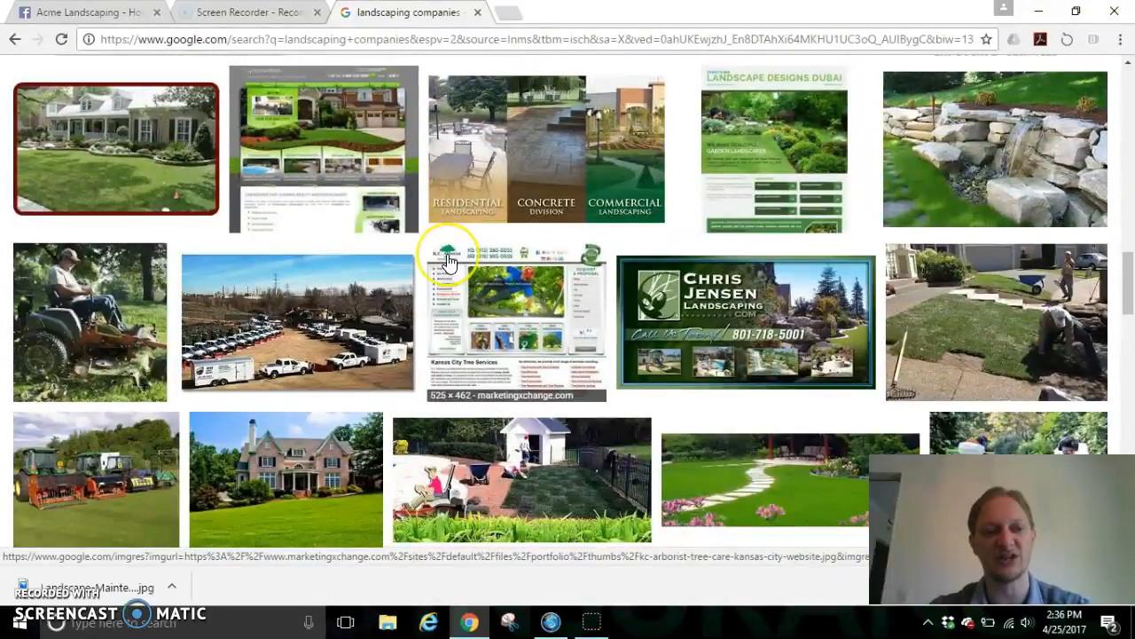
scroll(450, 262, "down", 9)
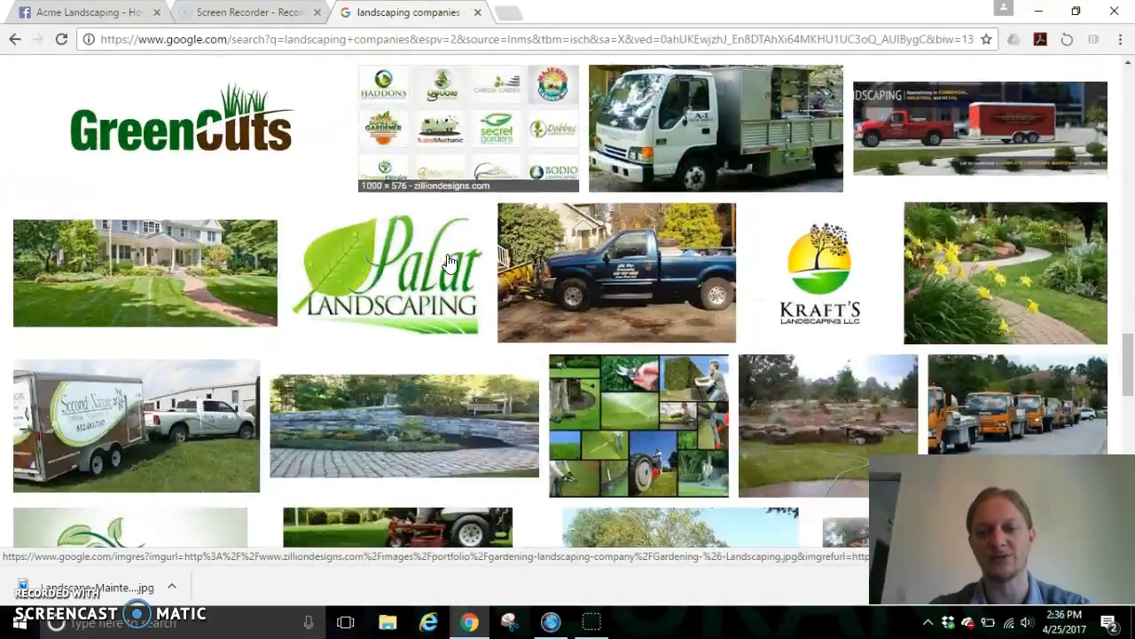
scroll(450, 261, "down", 7)
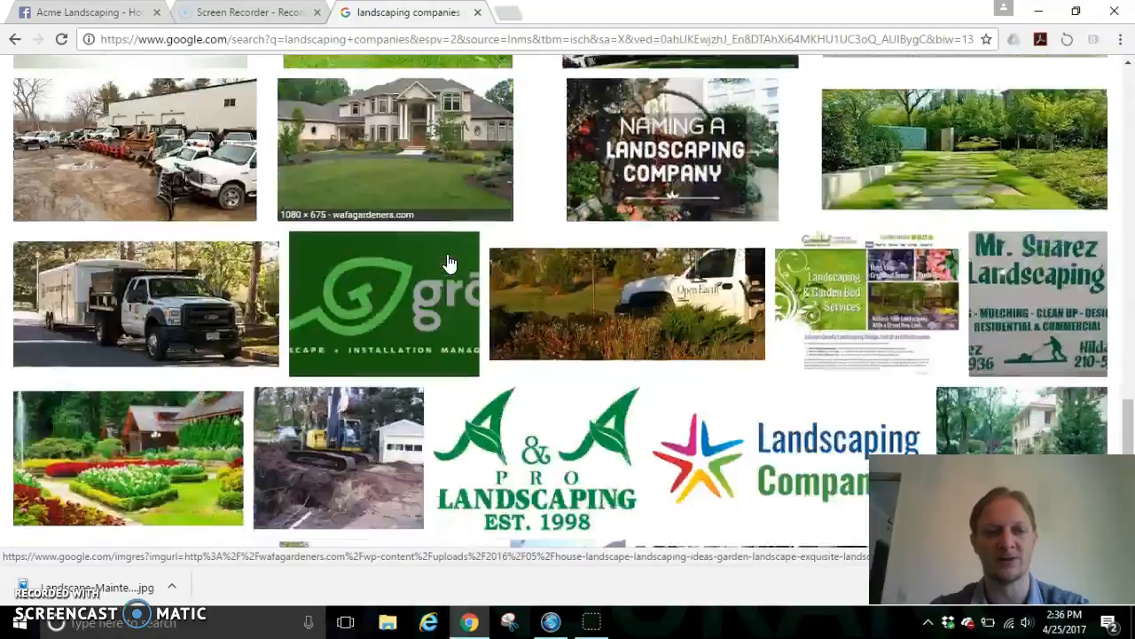
scroll(450, 262, "down", 1)
scroll(449, 262, "down", 2)
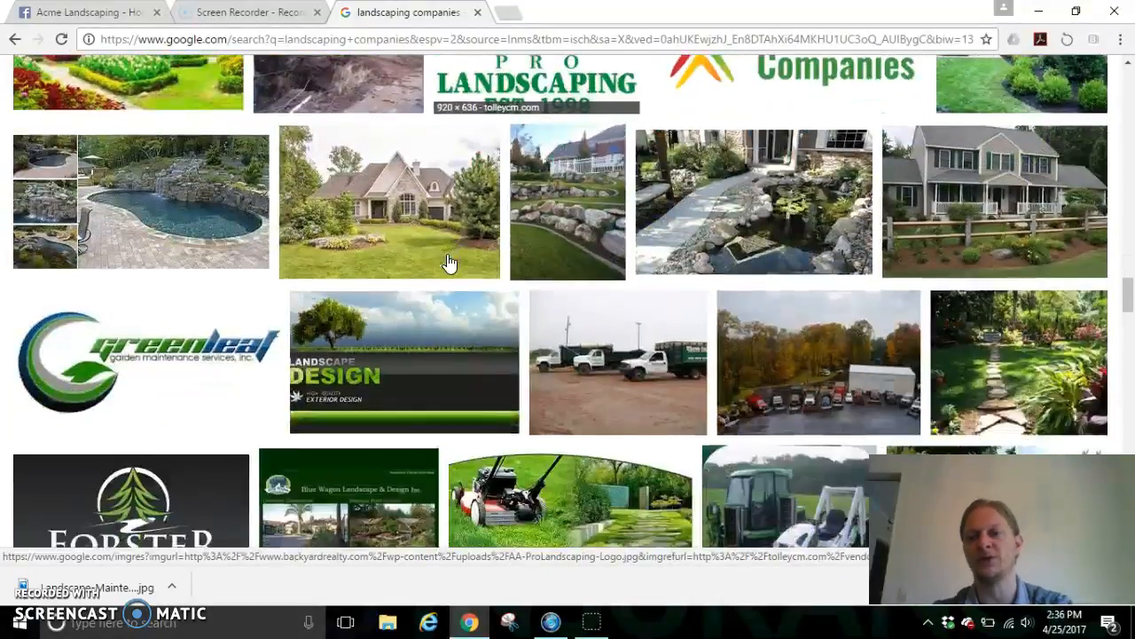
scroll(452, 258, "down", 7)
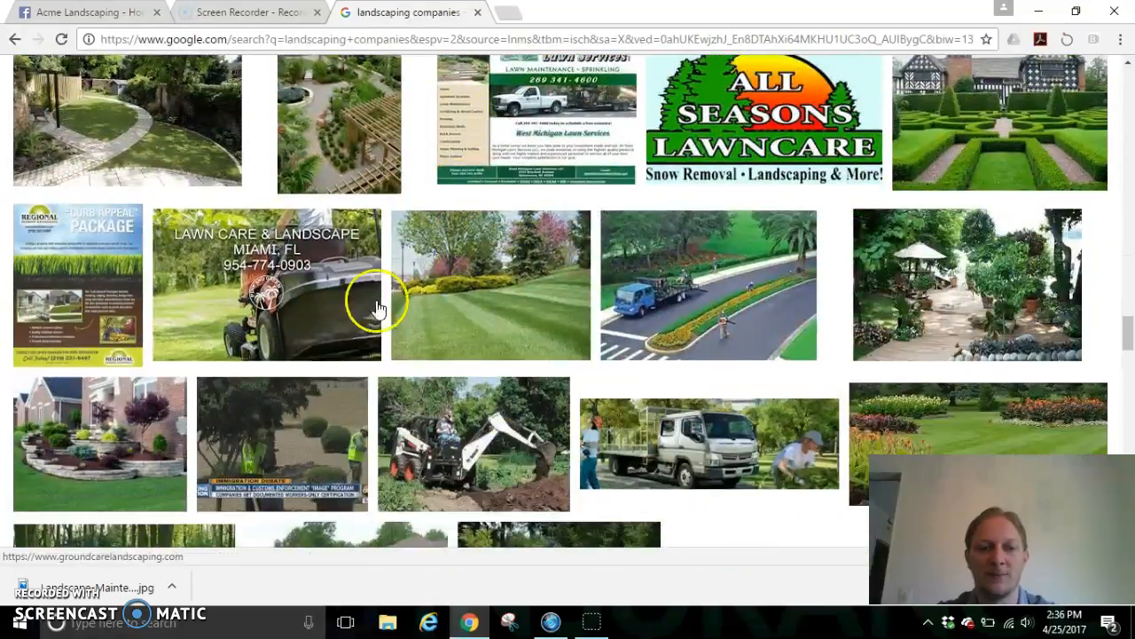
scroll(664, 245, "down", 5)
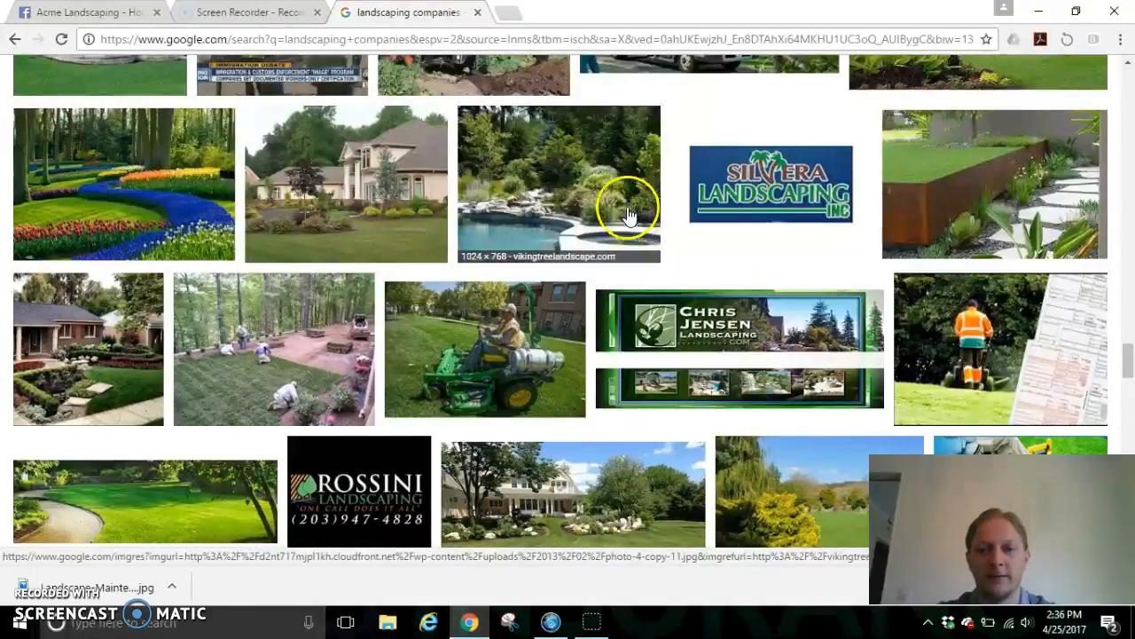
Save the picture of the worker on the green riding mower to the Desktop as images, and return to the Acme Landscaping page
right_click(495, 349)
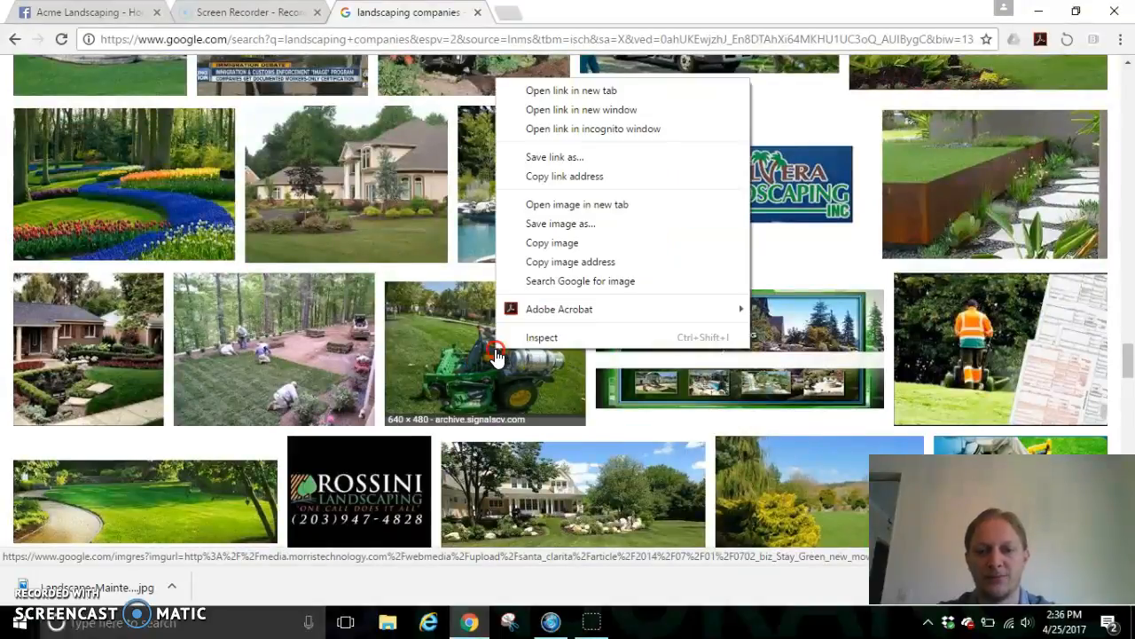
left_click(551, 225)
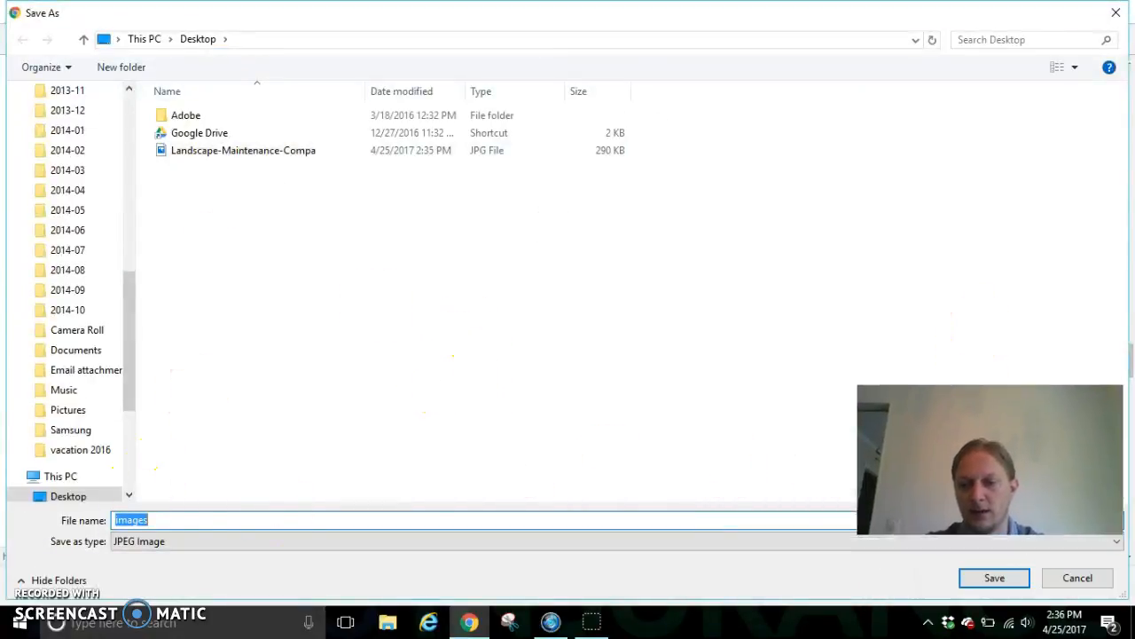
left_click(1001, 579)
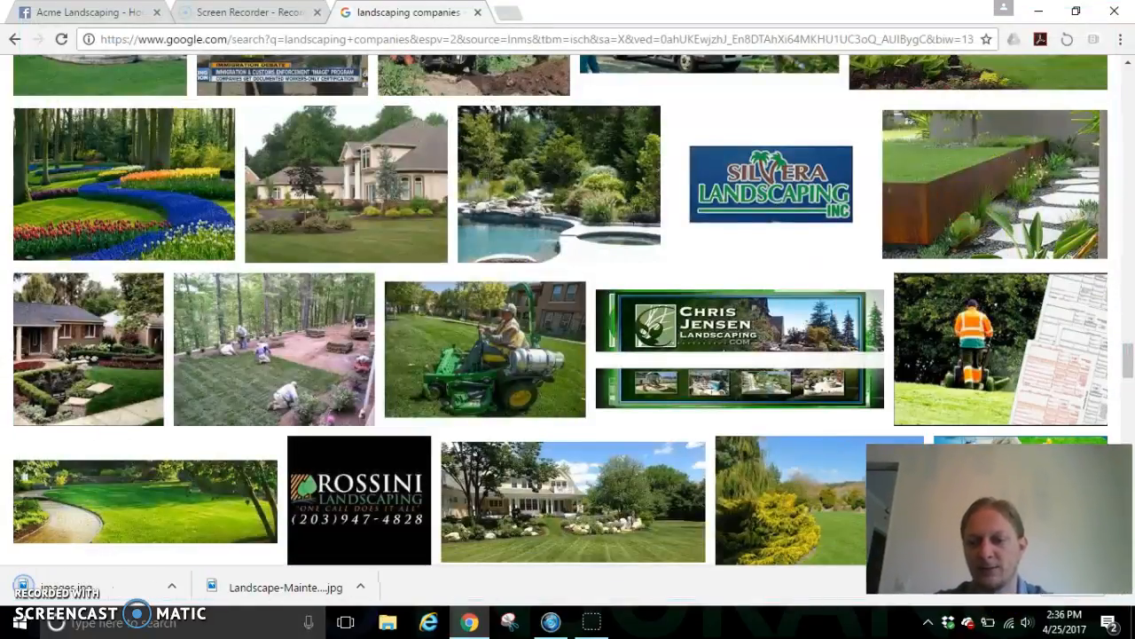
left_click(76, 12)
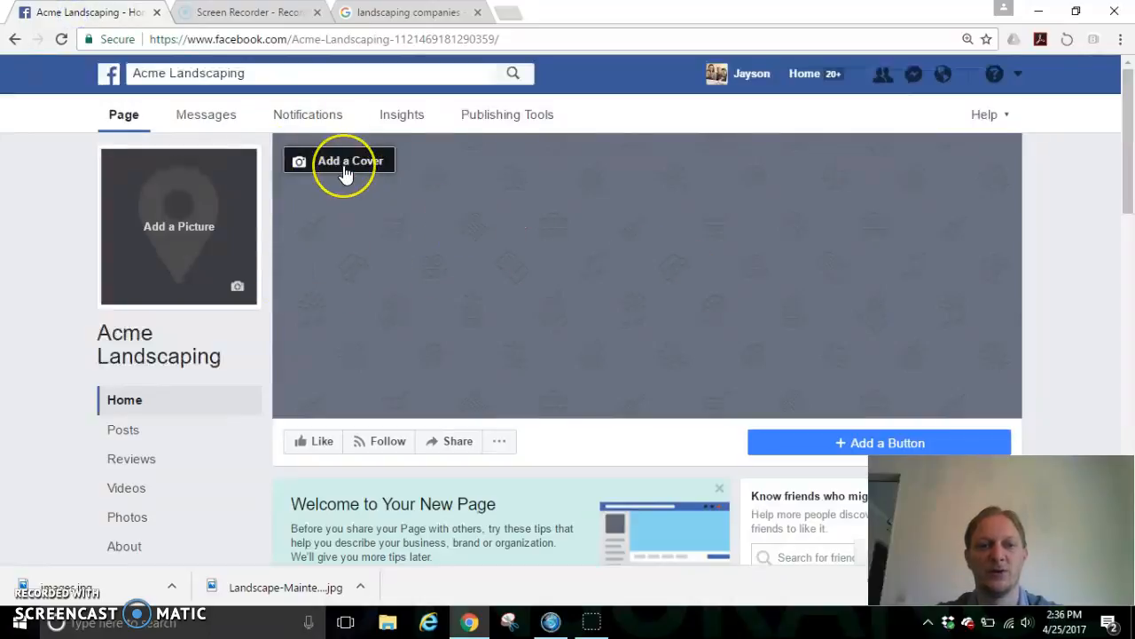
Upload Landscape-Maintenance-Compa from the Desktop as the page cover and reposition it so the whole truck shows
left_click(345, 169)
left_click(319, 203)
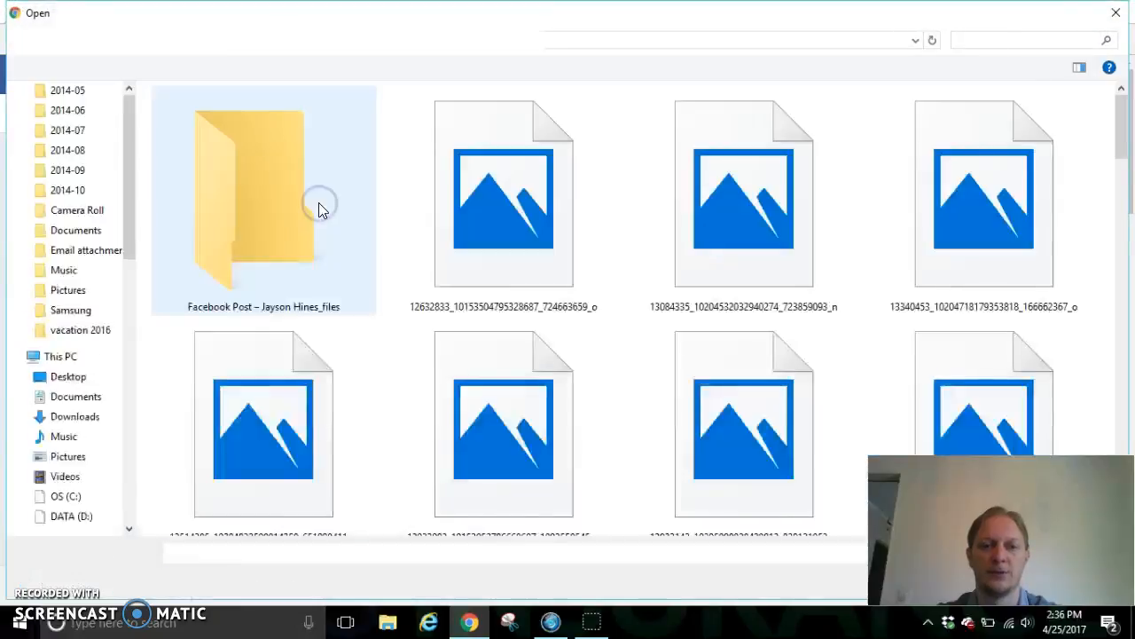
left_click(69, 123)
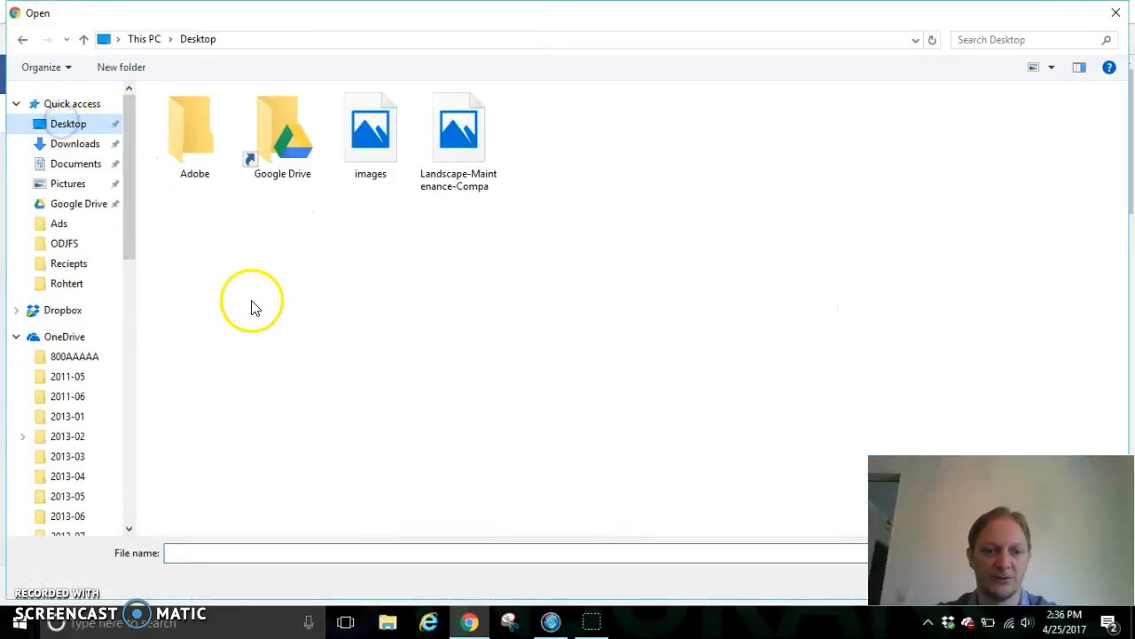
left_click(456, 133)
double_click(456, 133)
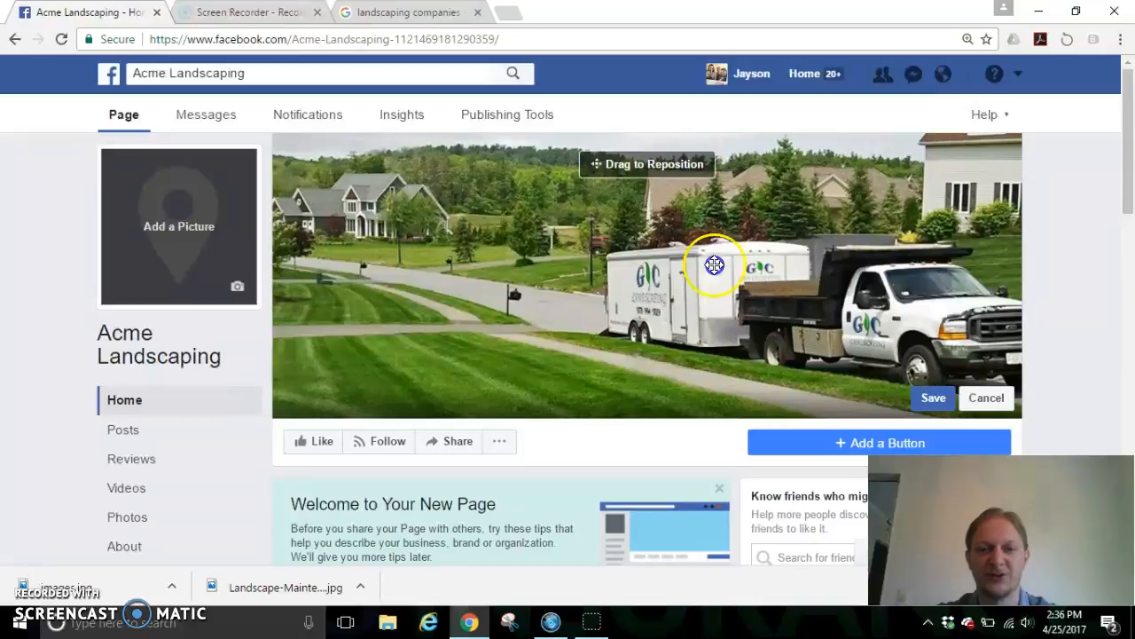
left_click_drag(974, 323, 843, 280)
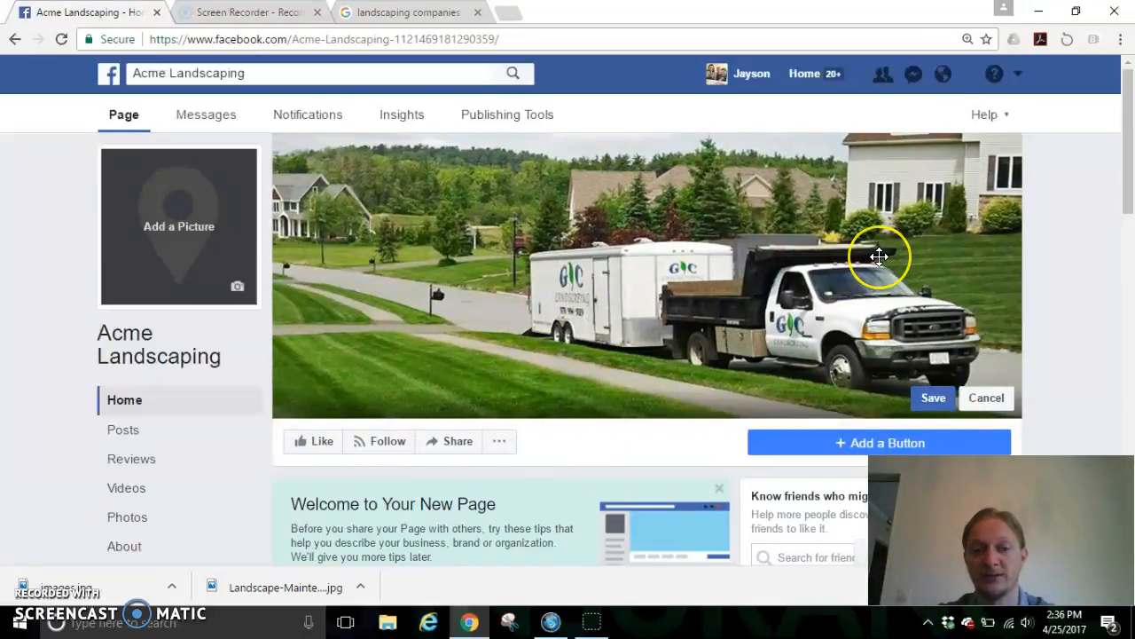
Upload the images file from the Desktop as the profile picture, center the mower in the crop and save it
left_click(239, 290)
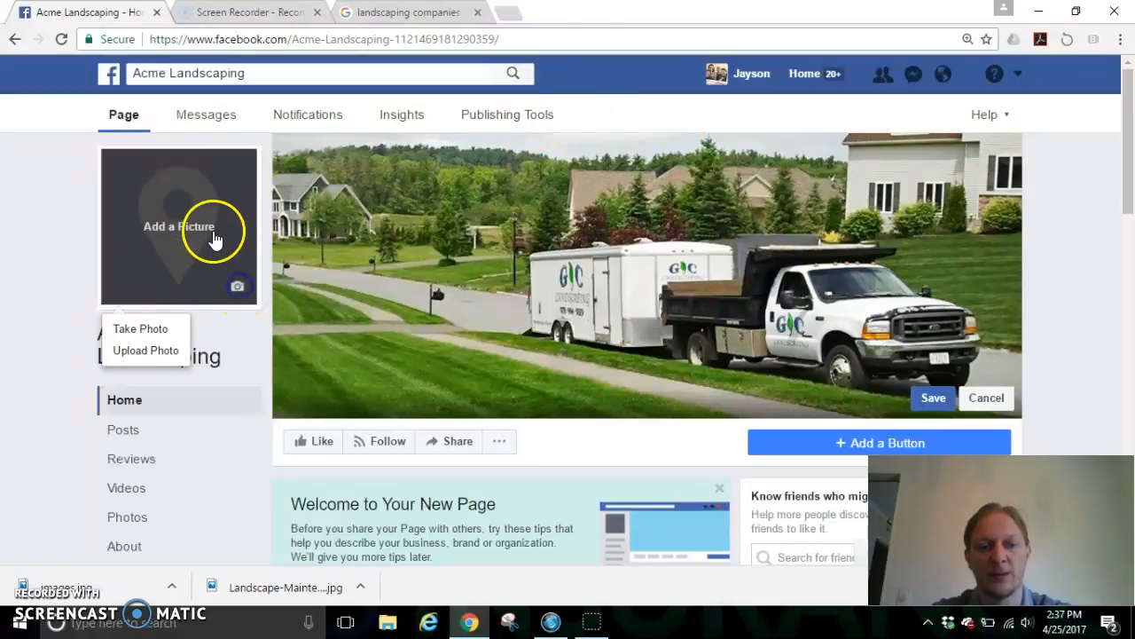
left_click(153, 350)
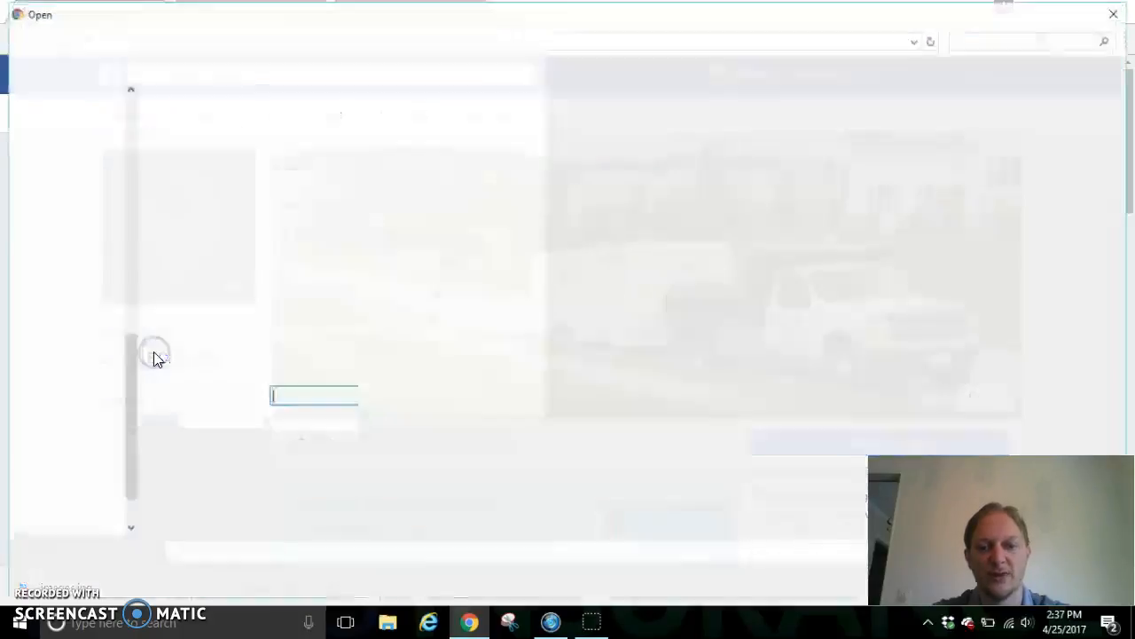
left_click(371, 131)
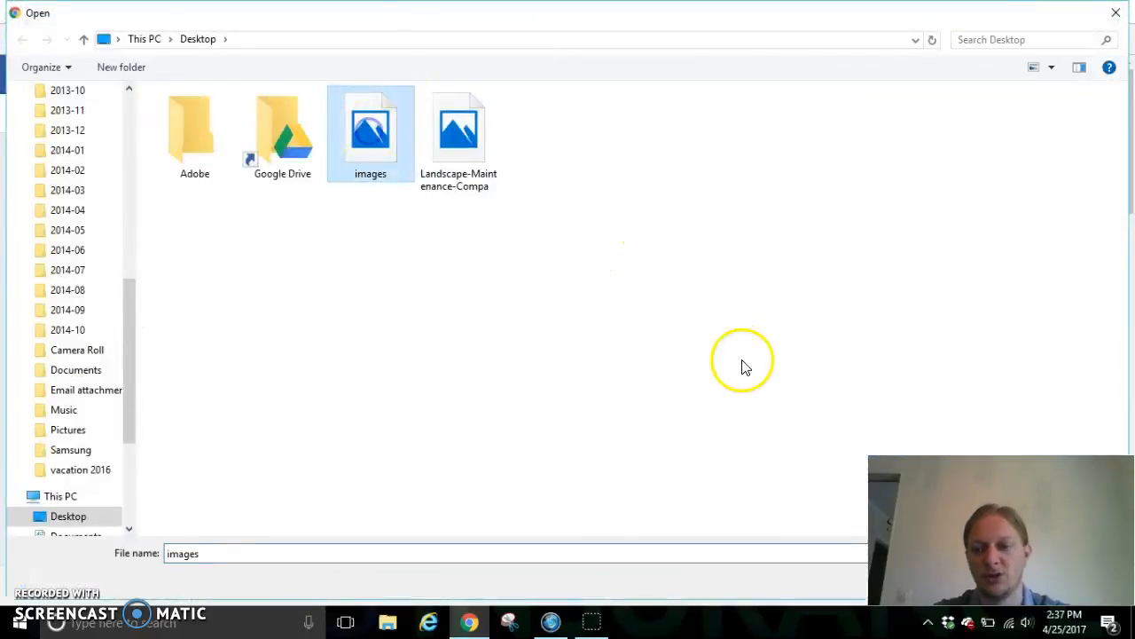
double_click(370, 124)
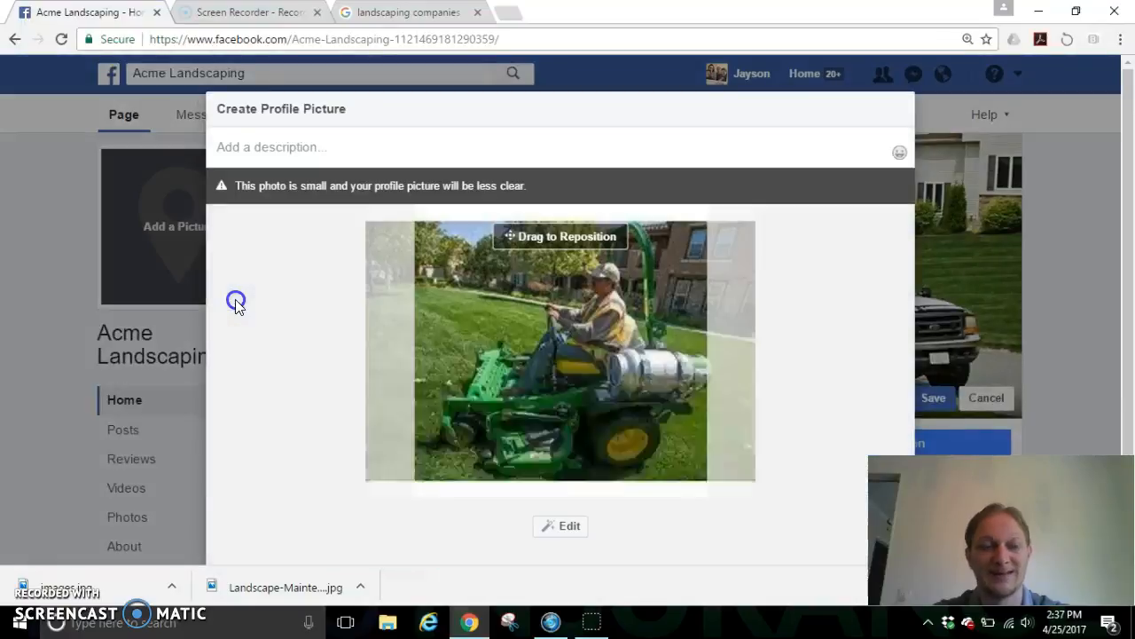
left_click_drag(563, 367, 550, 367)
scroll(573, 333, "down", 1)
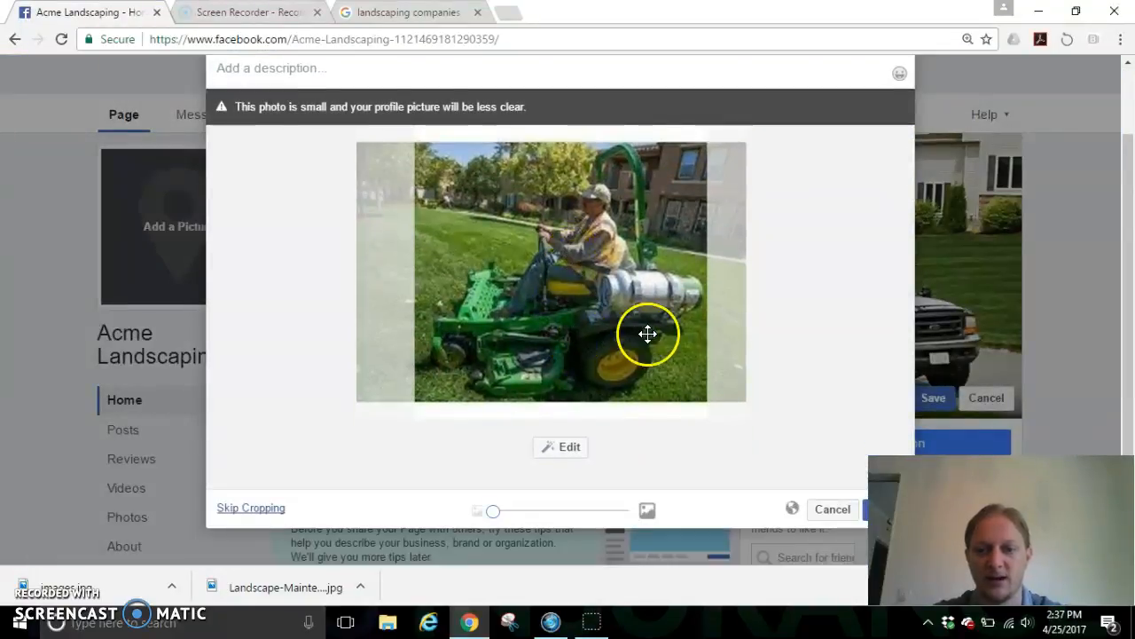
left_click(864, 512)
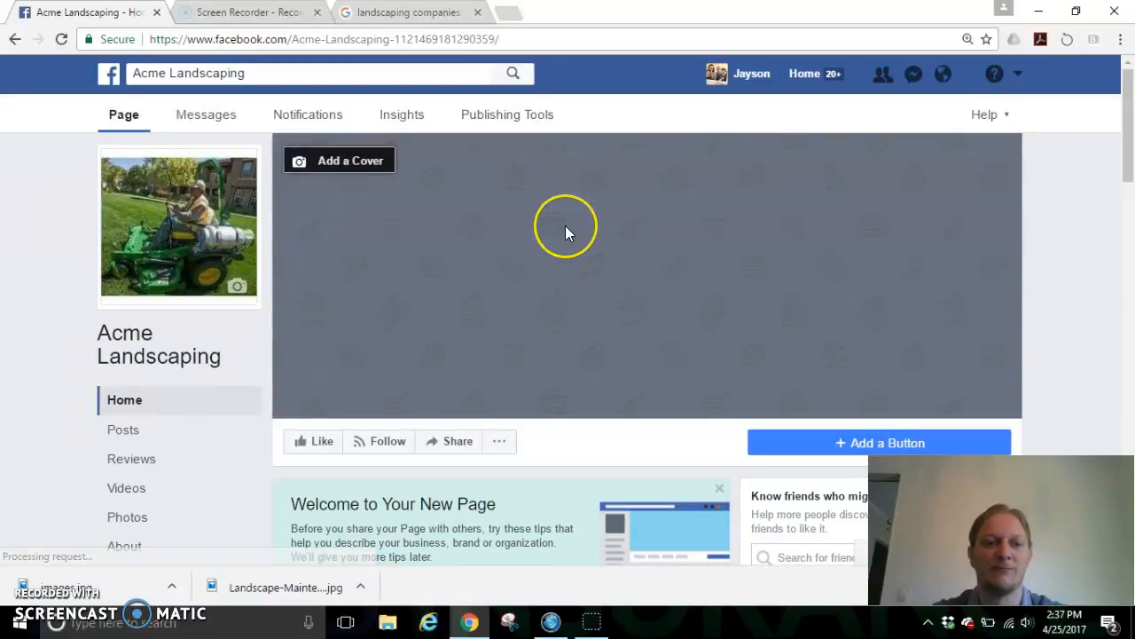
left_click(348, 164)
left_click(403, 201)
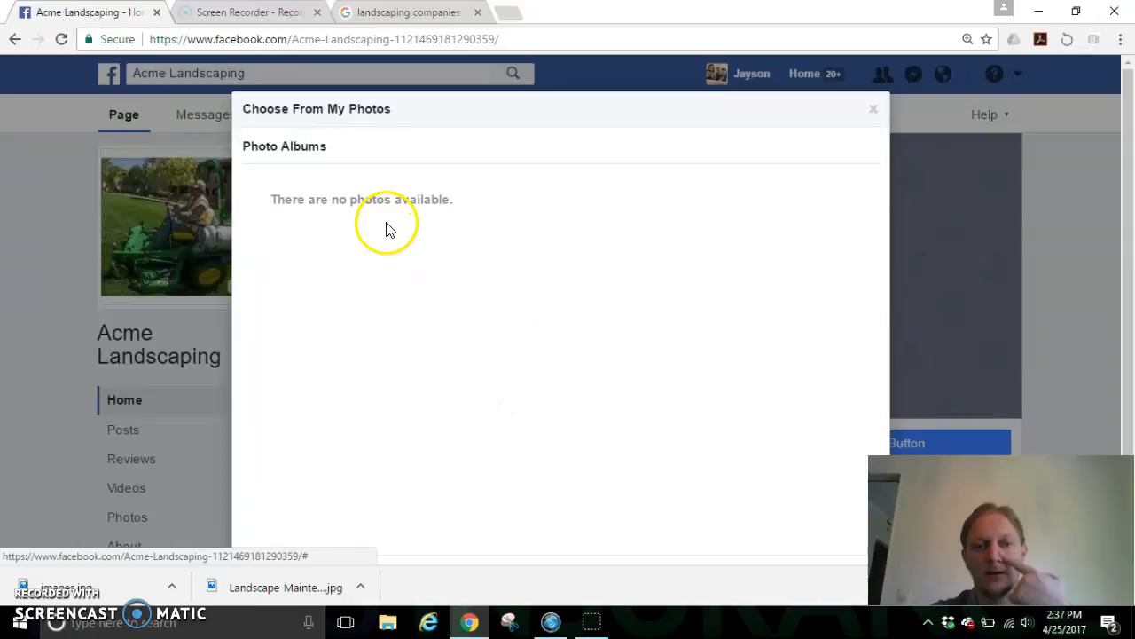
left_click(874, 108)
left_click(874, 108)
Upload Landscape-Maintenance-Compa from the Desktop as the cover photo, reposition it to show the whole truck and save it
left_click(349, 166)
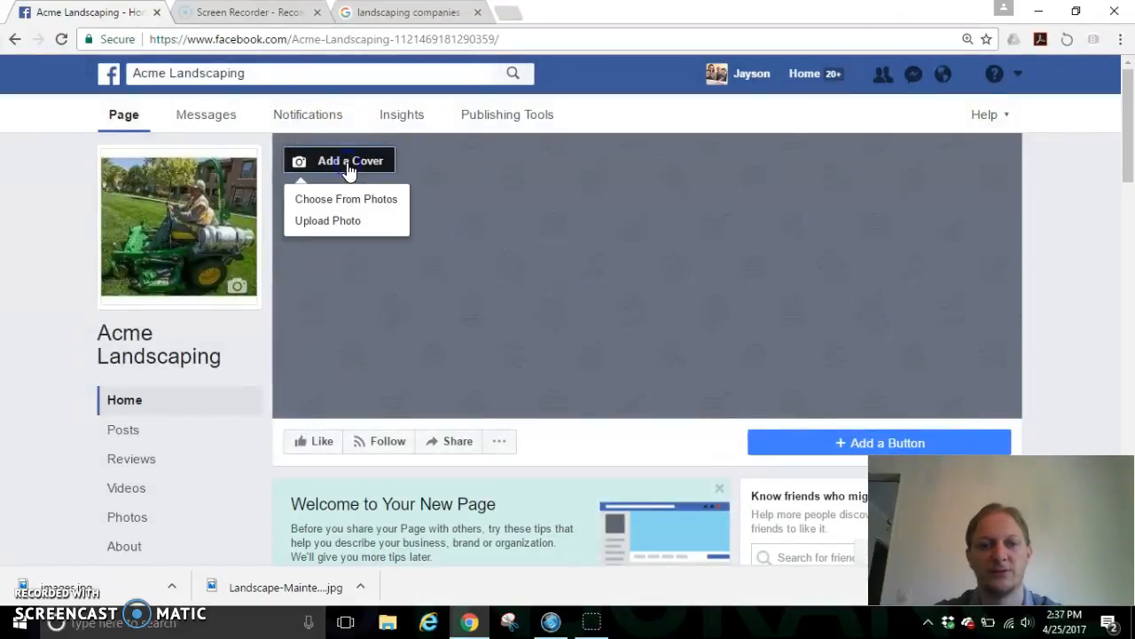
left_click(328, 223)
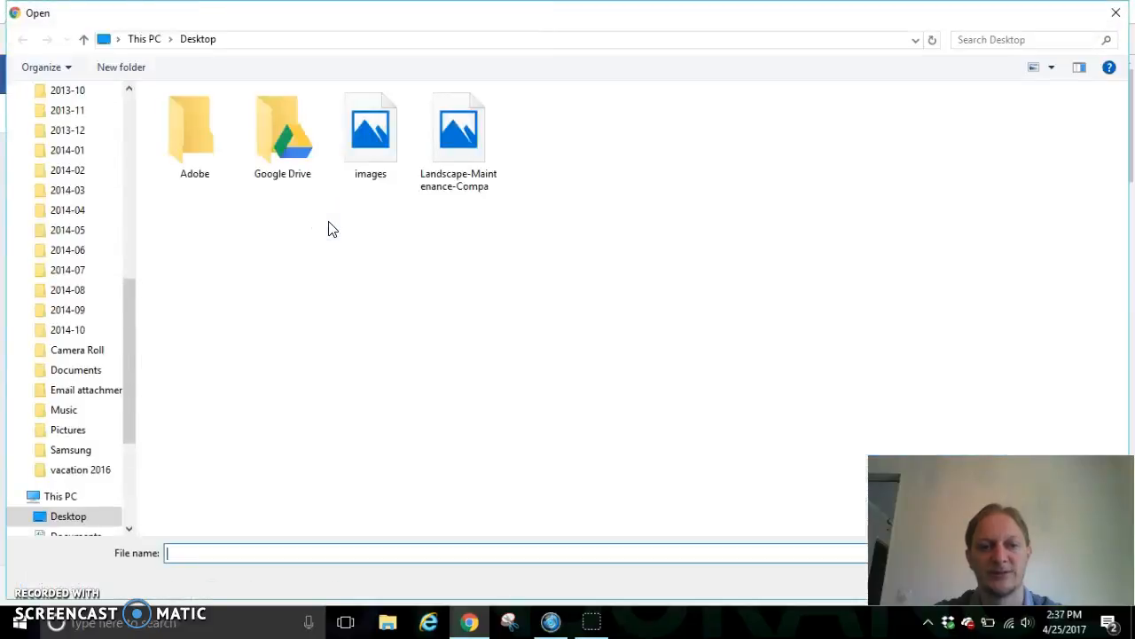
left_click(450, 133)
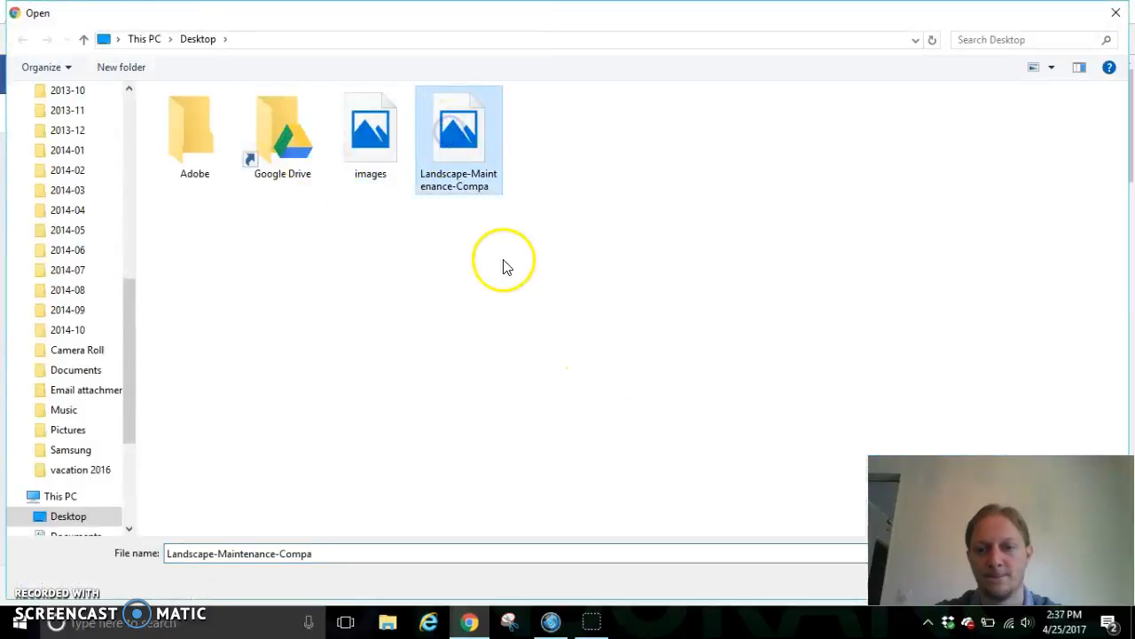
double_click(467, 117)
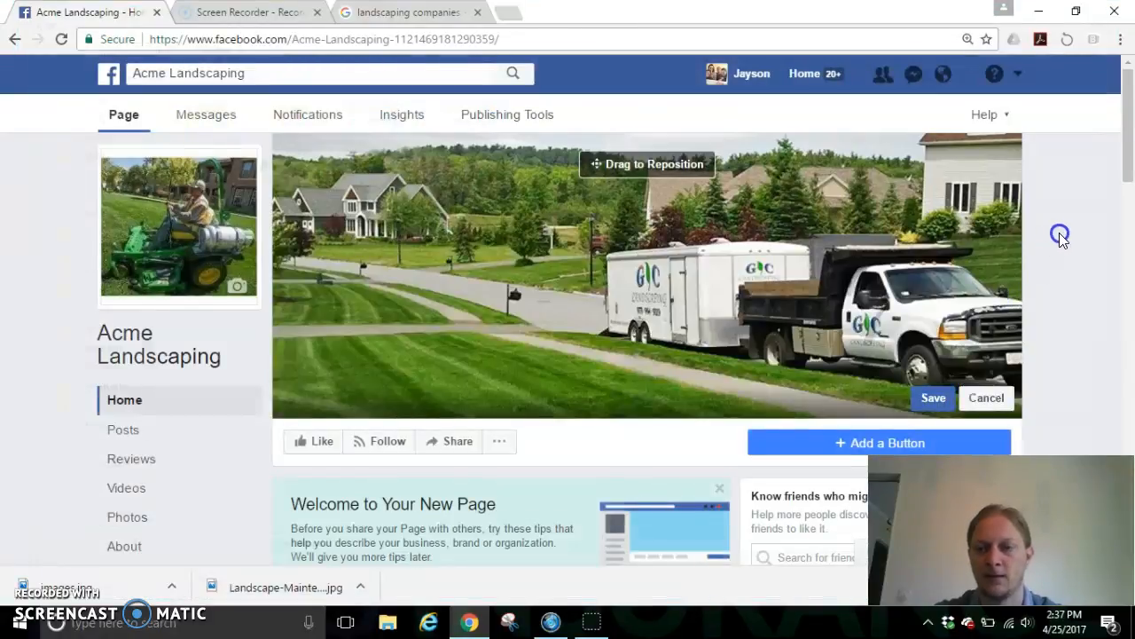
left_click_drag(794, 312, 961, 256)
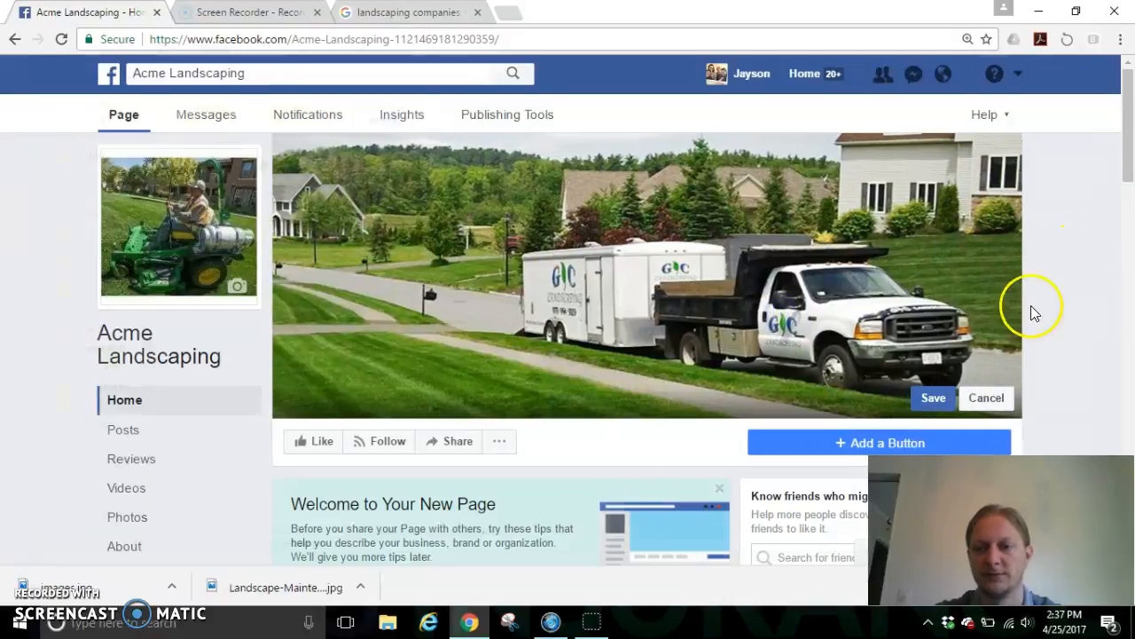
left_click(932, 399)
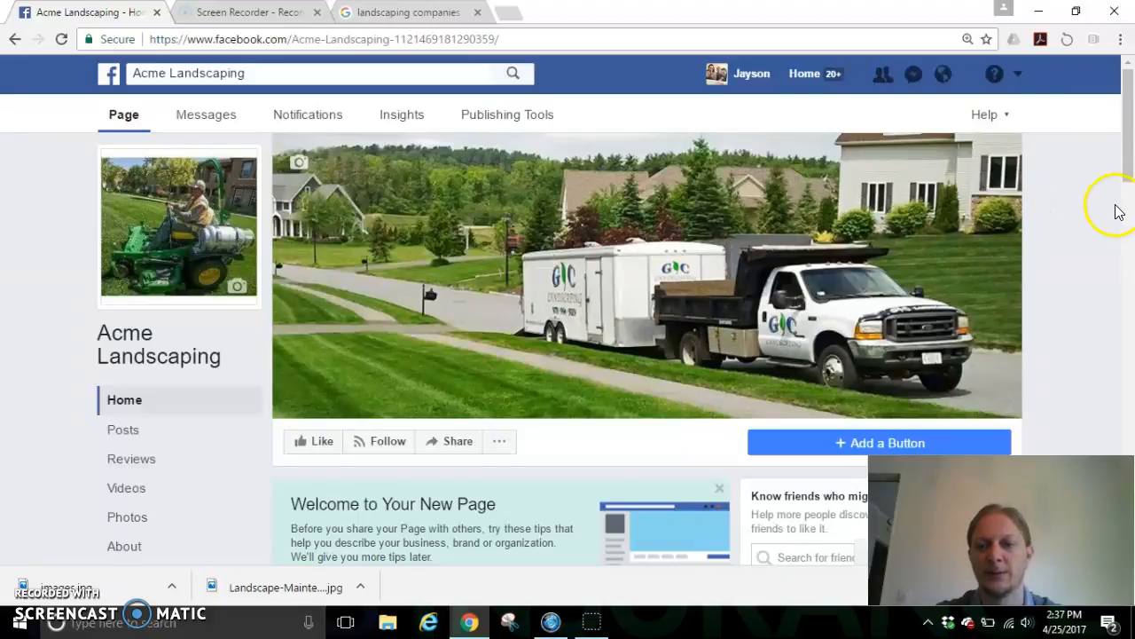
scroll(1116, 211, "down", 2)
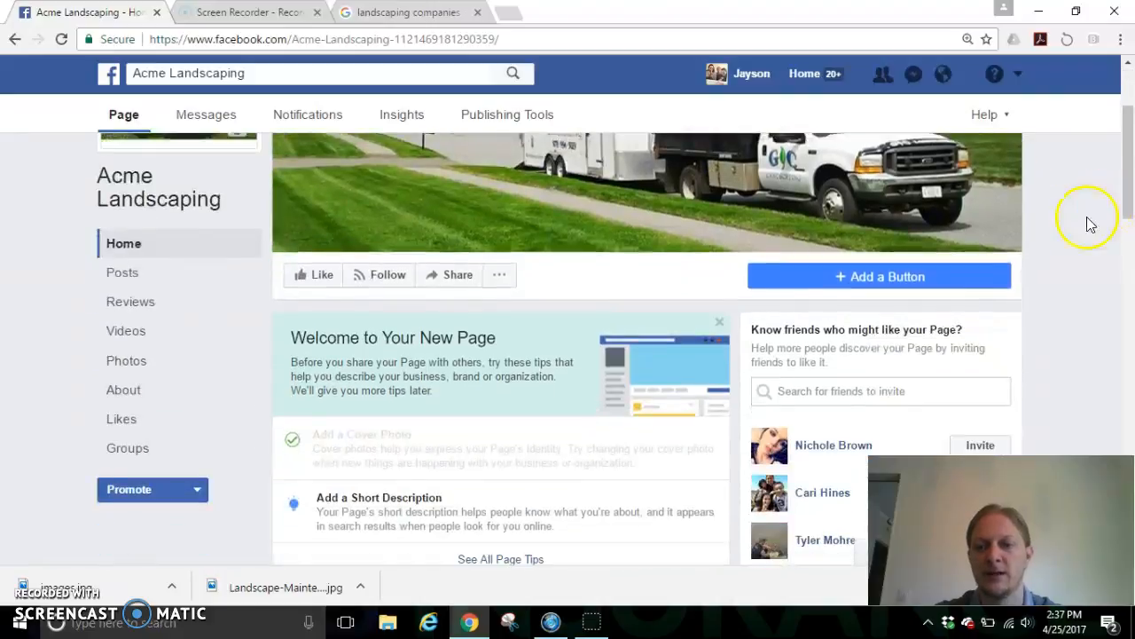
Add a Send Message button from the Get in Touch options to the Acme Landscaping page
left_click(878, 278)
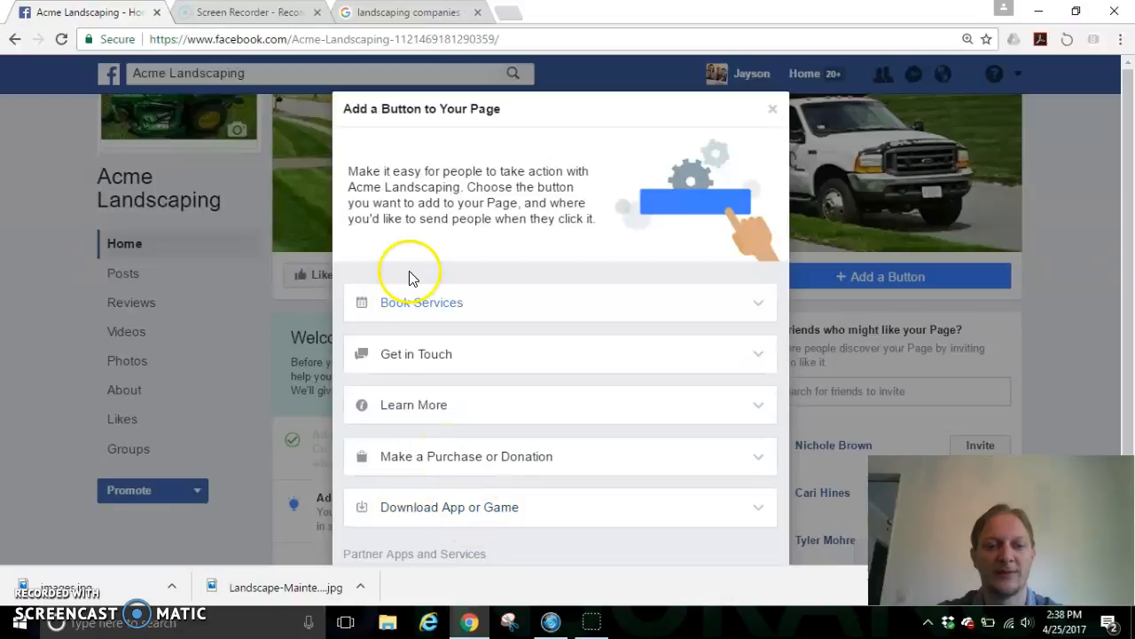
left_click(418, 356)
scroll(633, 330, "down", 1)
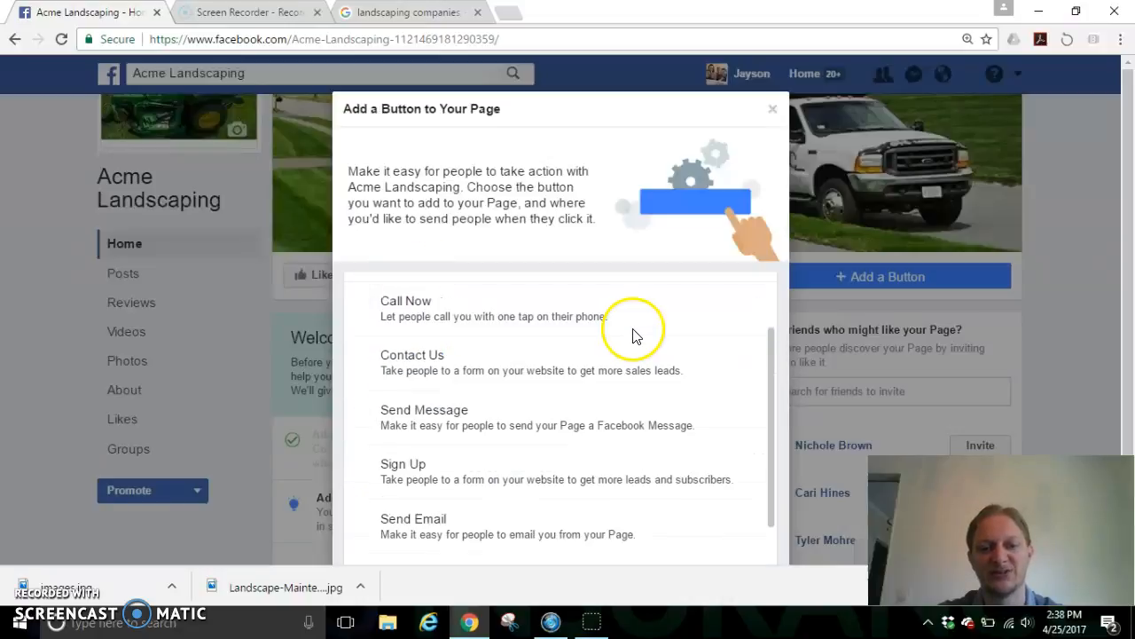
left_click(412, 306)
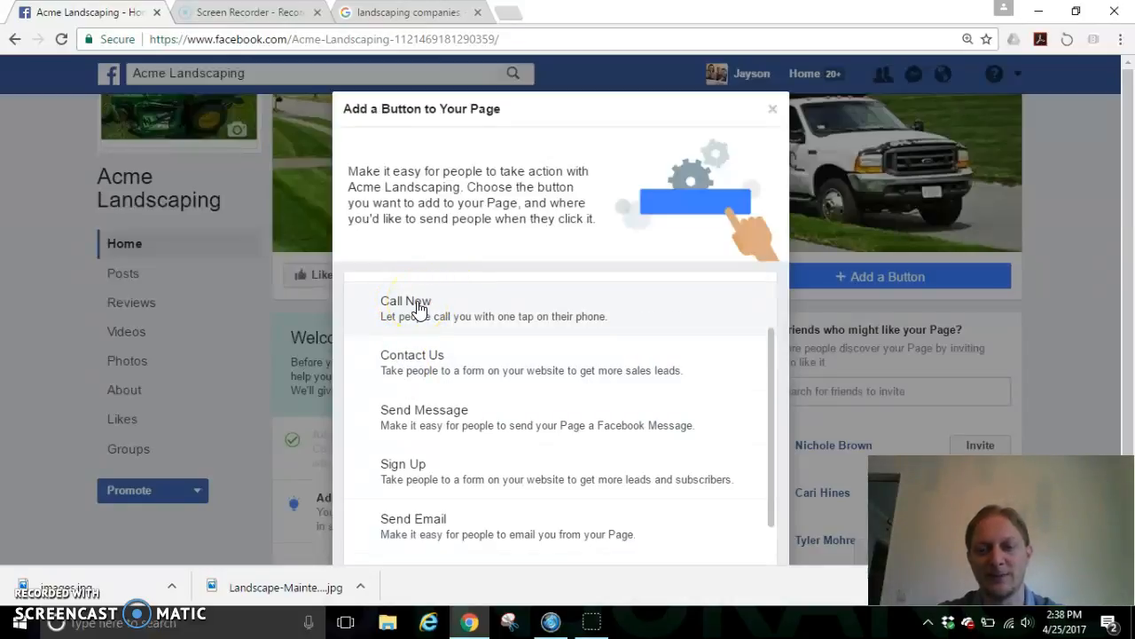
left_click(404, 422)
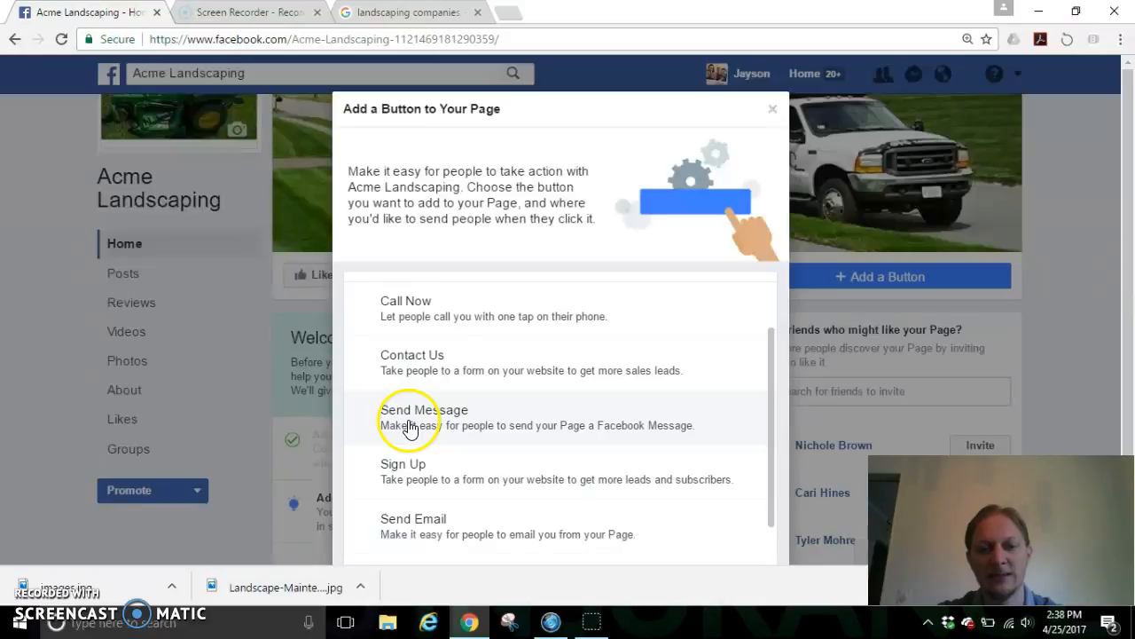
left_click(398, 232)
left_click(740, 545)
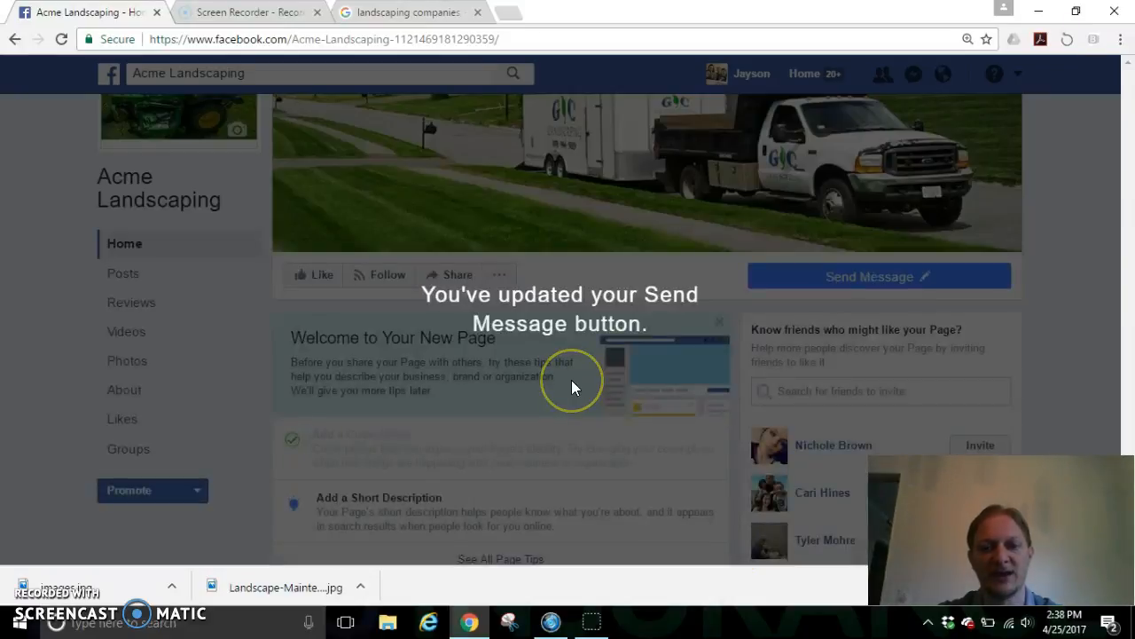
left_click(1064, 278)
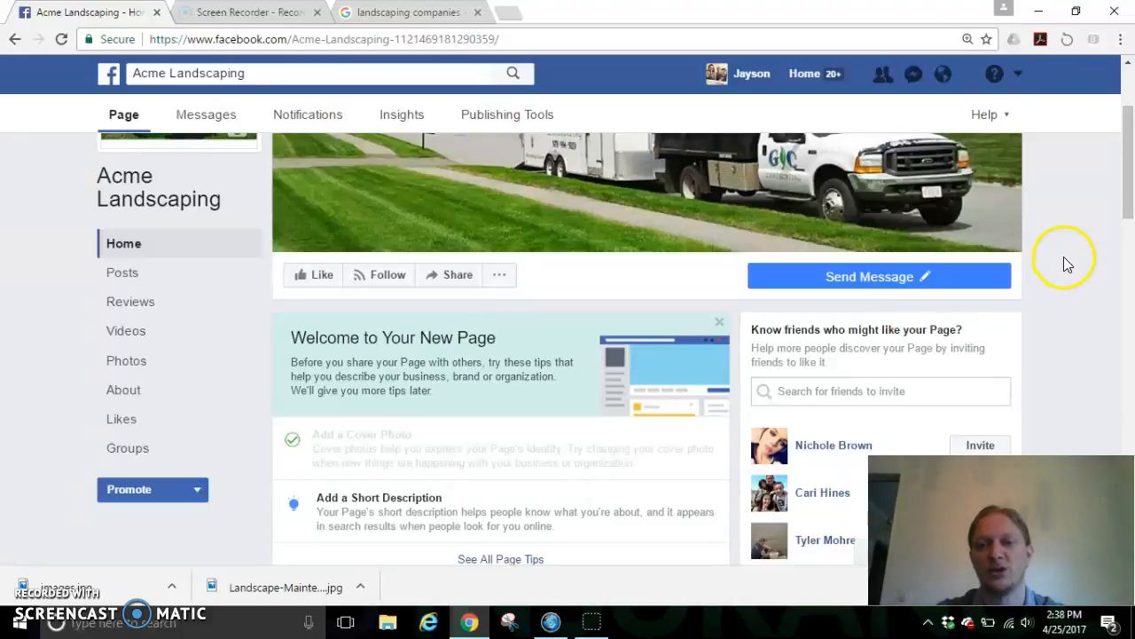
Look through the page's friend-invite suggestions, posting options and profile picture post
mouse_move(866, 280)
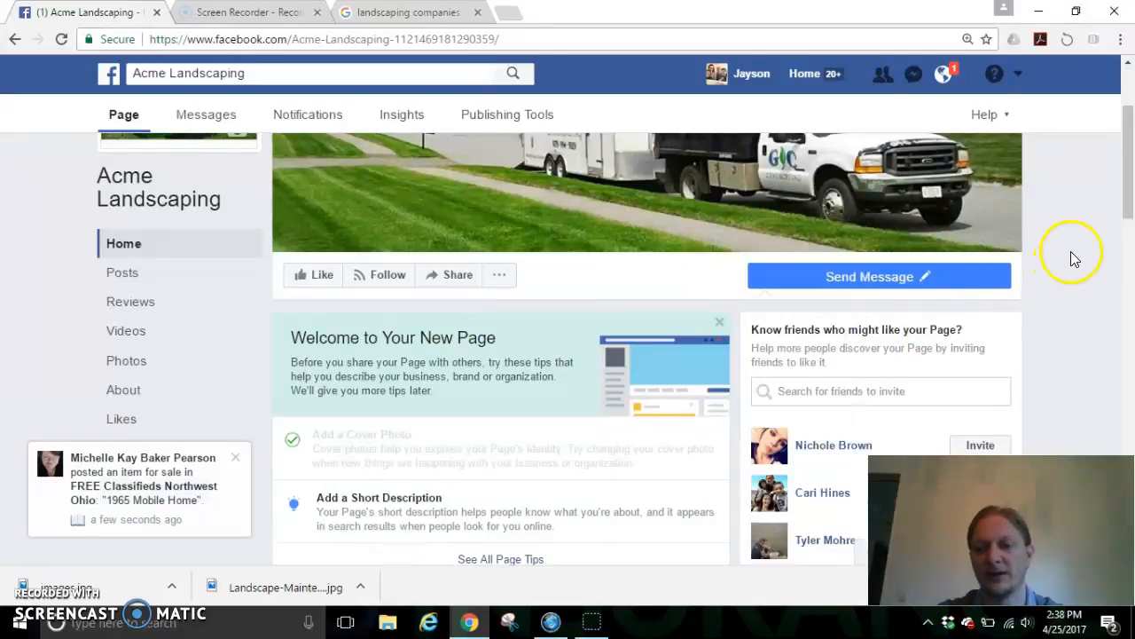
scroll(1073, 248, "down", 2)
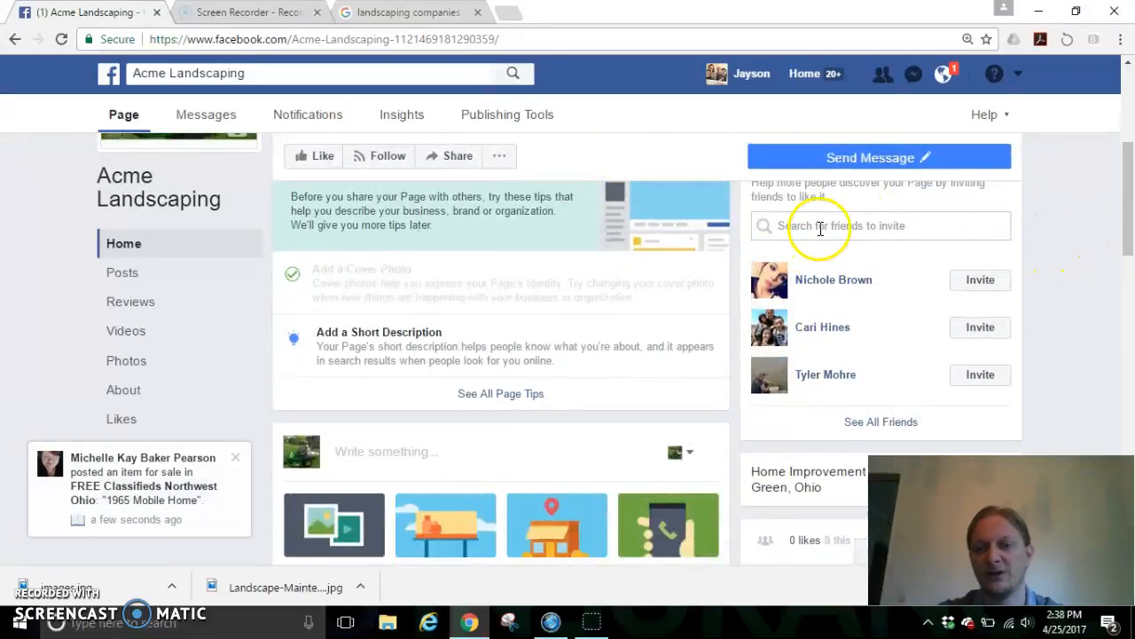
scroll(820, 228, "up", 1)
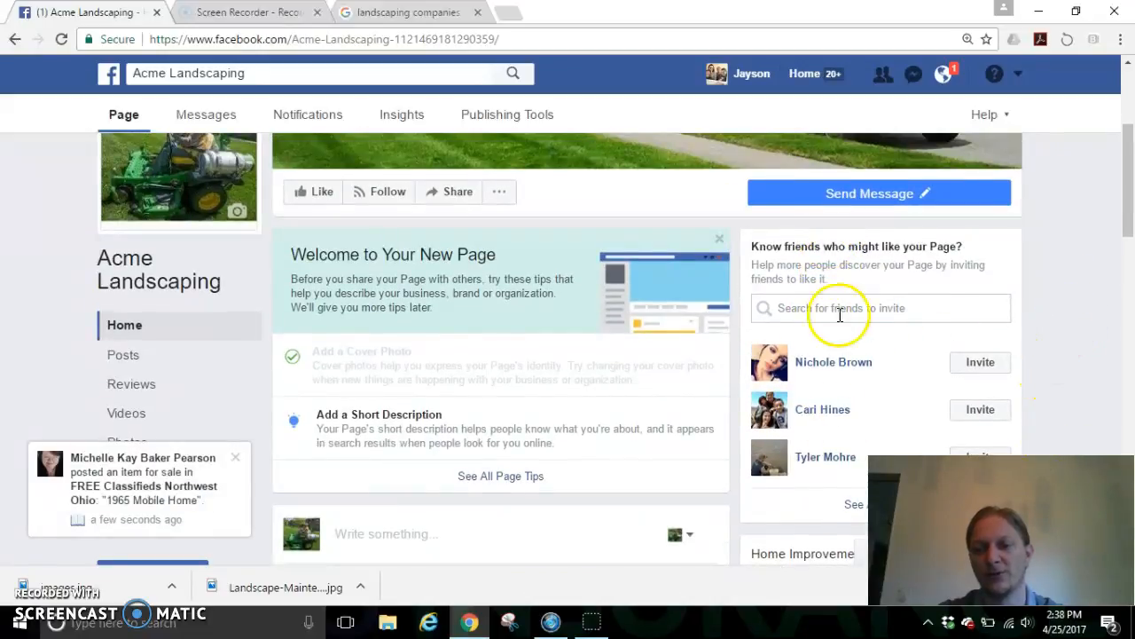
mouse_move(816, 469)
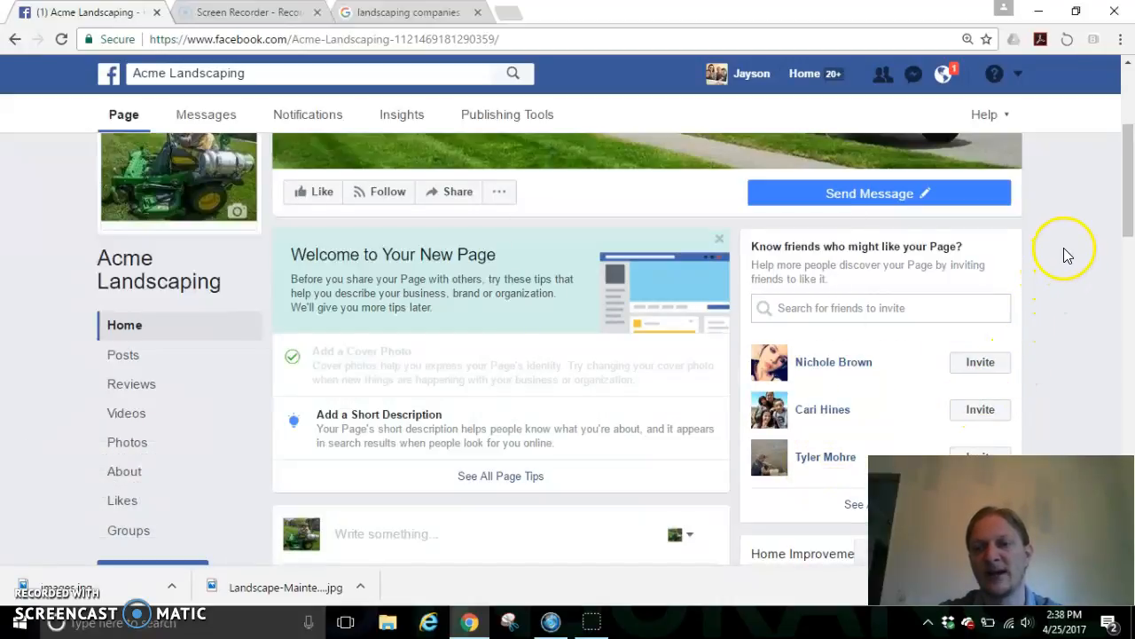
scroll(1067, 246, "down", 2)
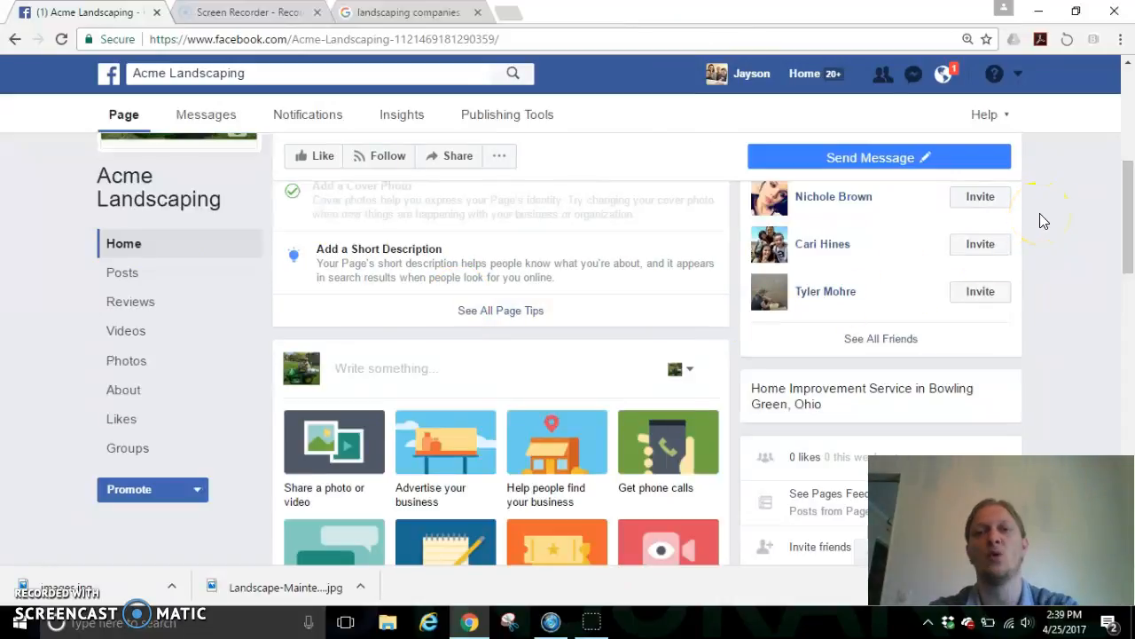
scroll(1060, 248, "up", 5)
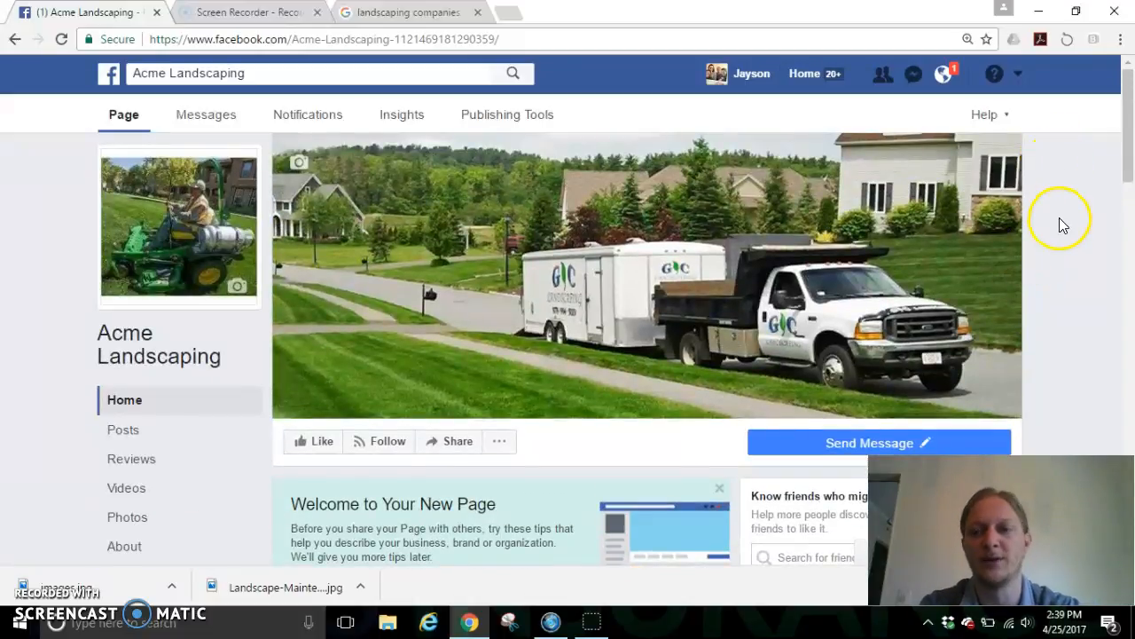
scroll(1059, 218, "down", 6)
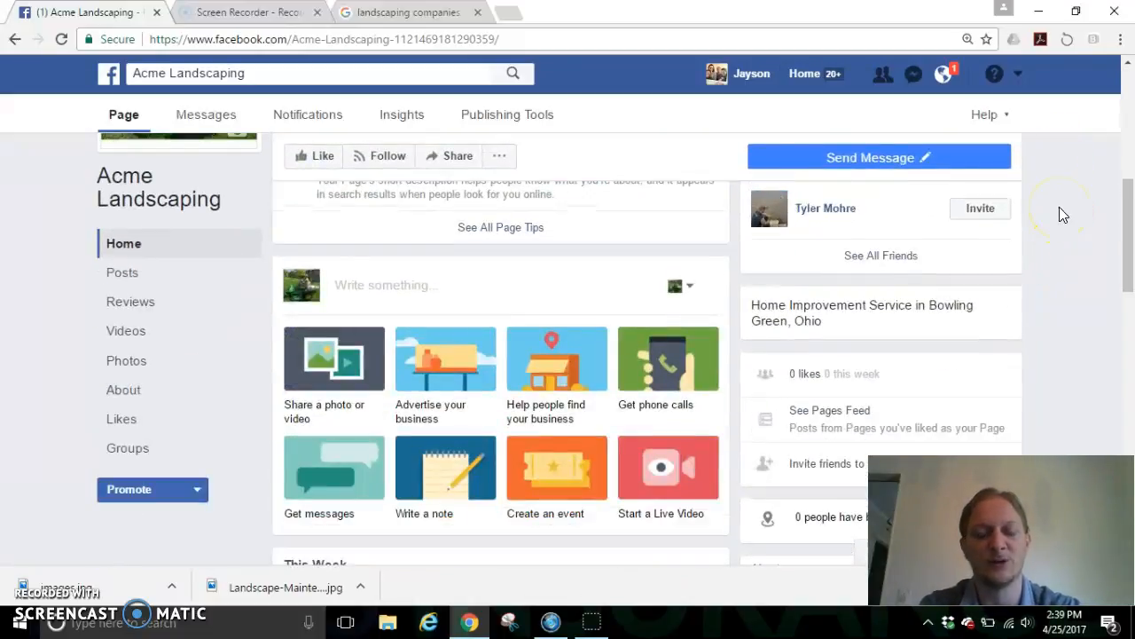
scroll(1059, 206, "down", 1)
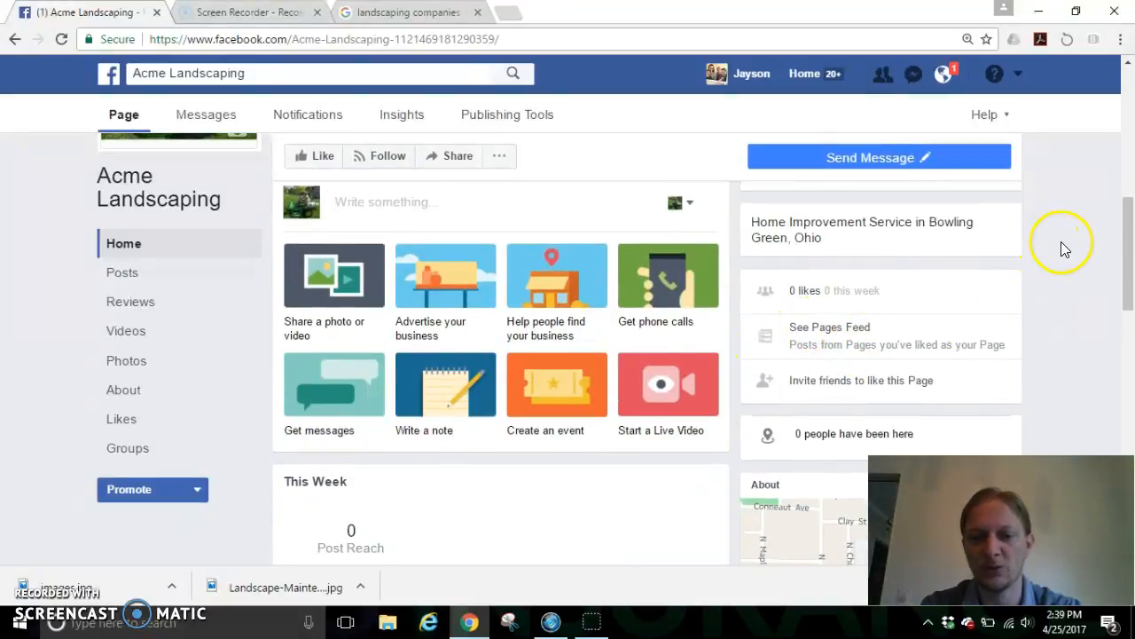
scroll(1060, 246, "down", 4)
scroll(1062, 246, "down", 4)
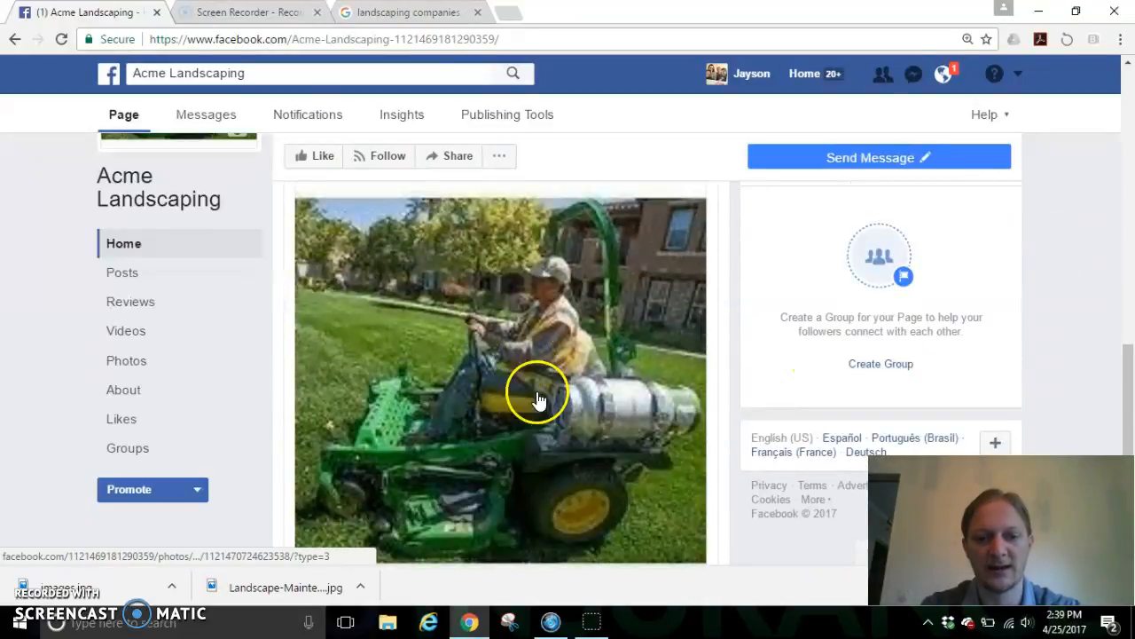
scroll(554, 380, "down", 2)
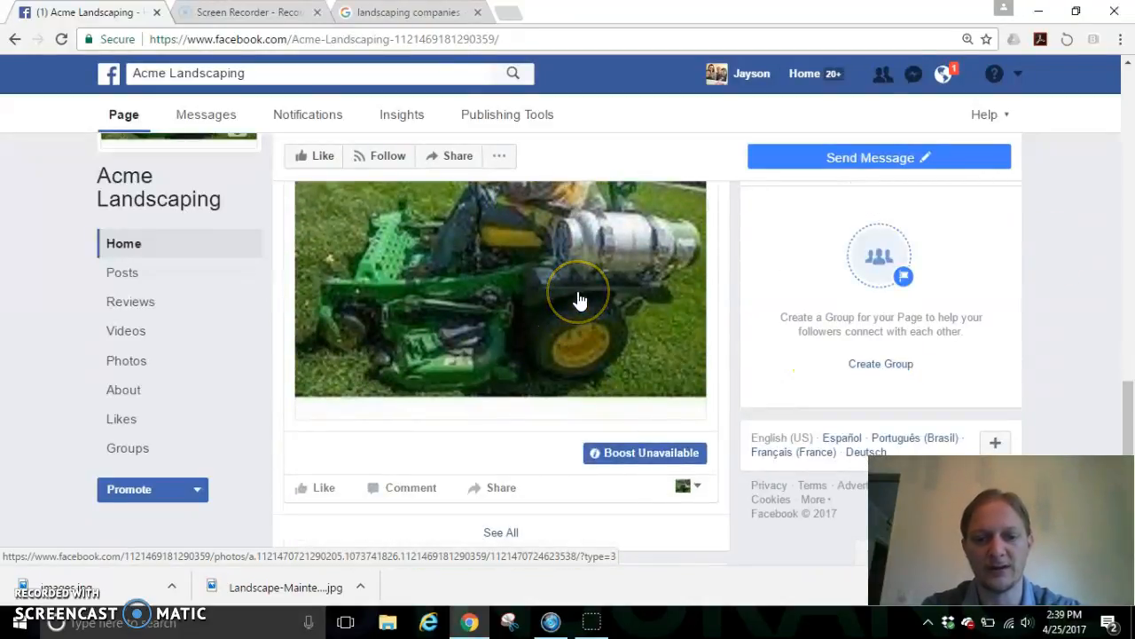
scroll(578, 300, "down", 1)
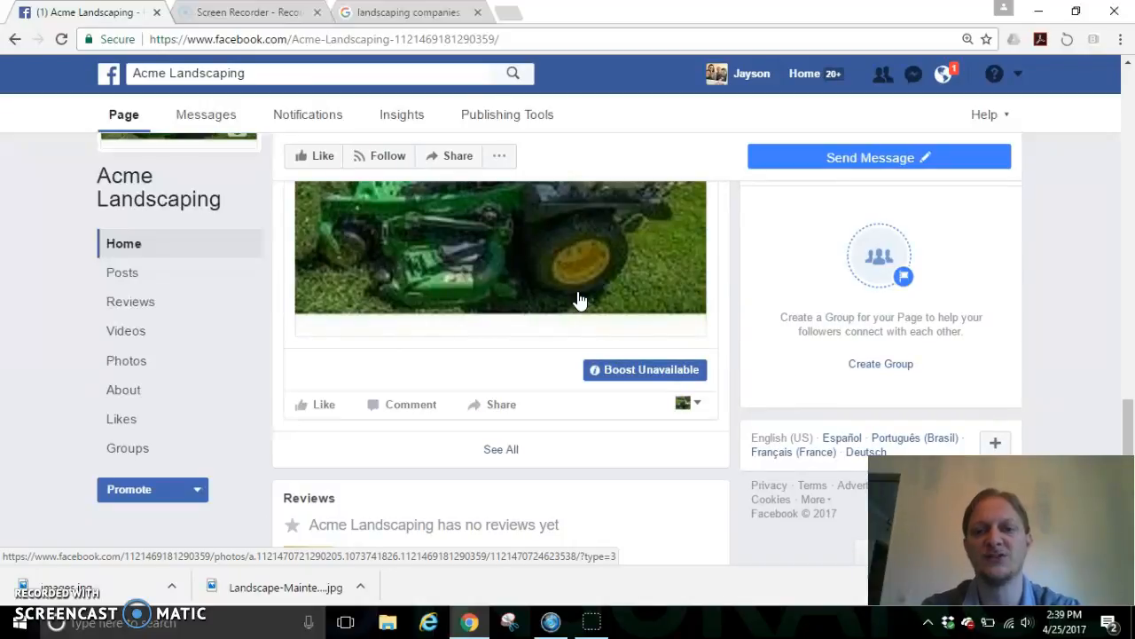
Draft a share of the profile picture post to your own timeline reading "Here's my new page." and discard it without posting
left_click(490, 414)
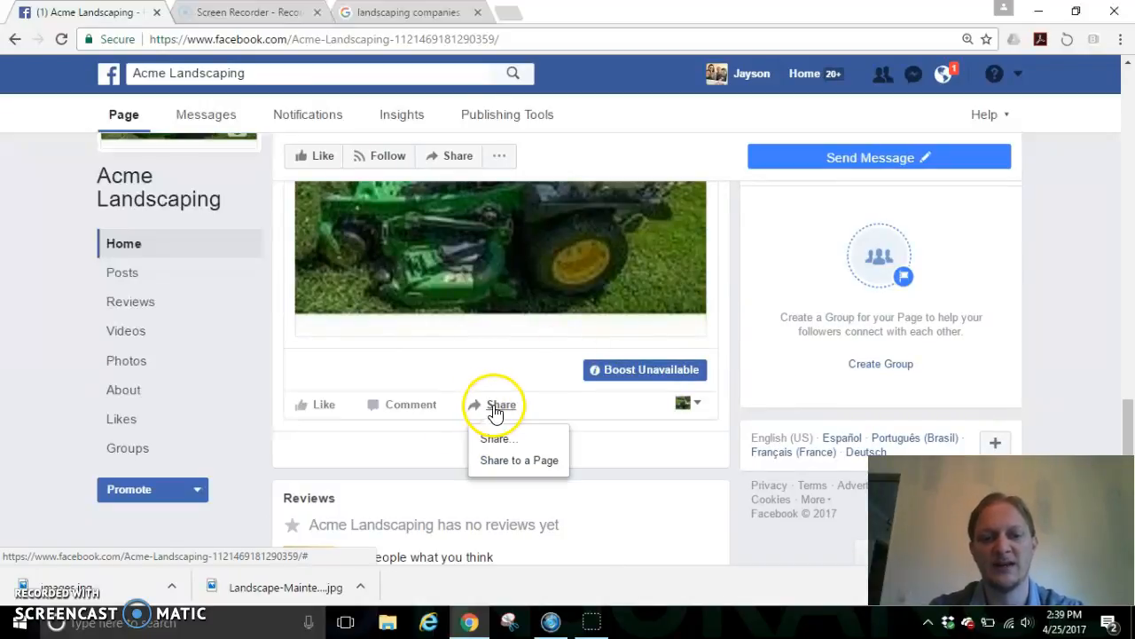
left_click(494, 438)
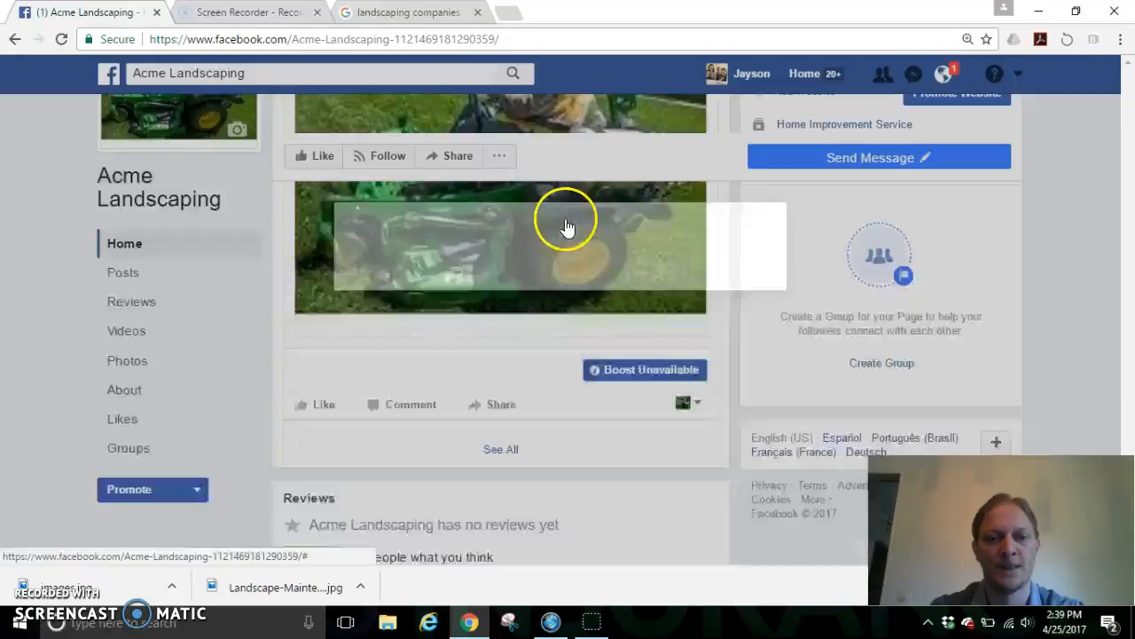
left_click(430, 142)
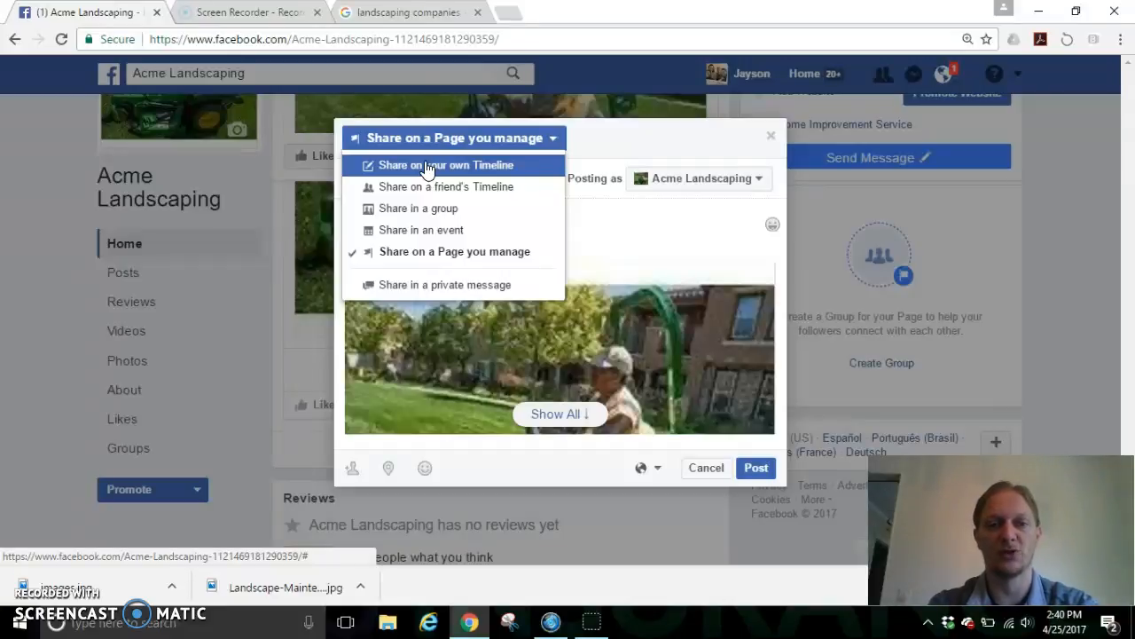
left_click(426, 169)
left_click(474, 183)
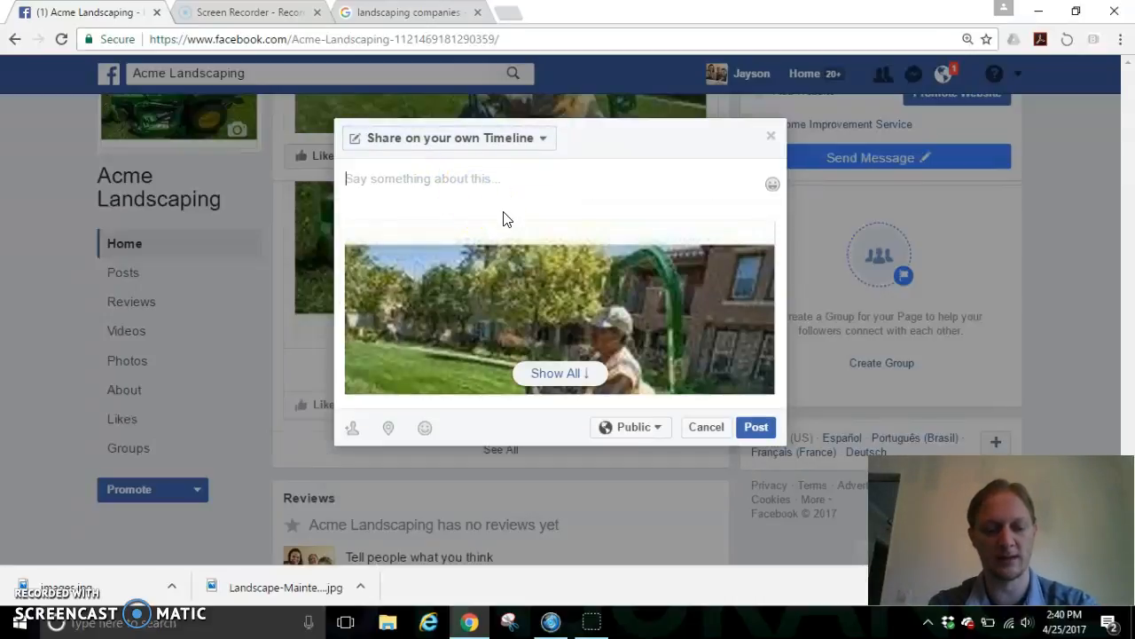
type("Here")
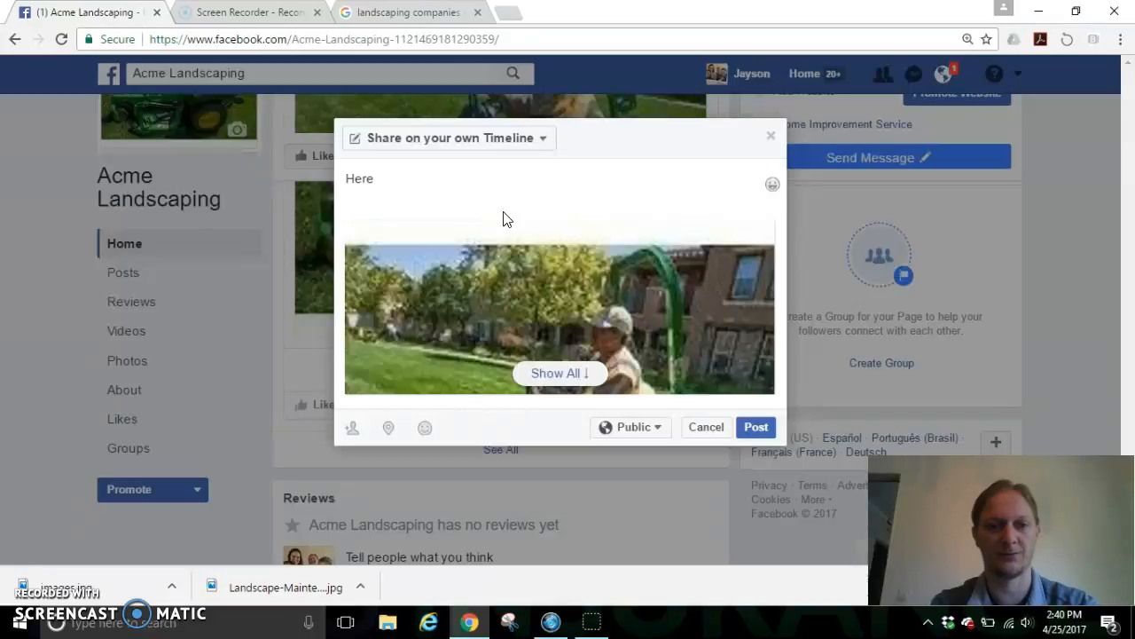
type("'s m")
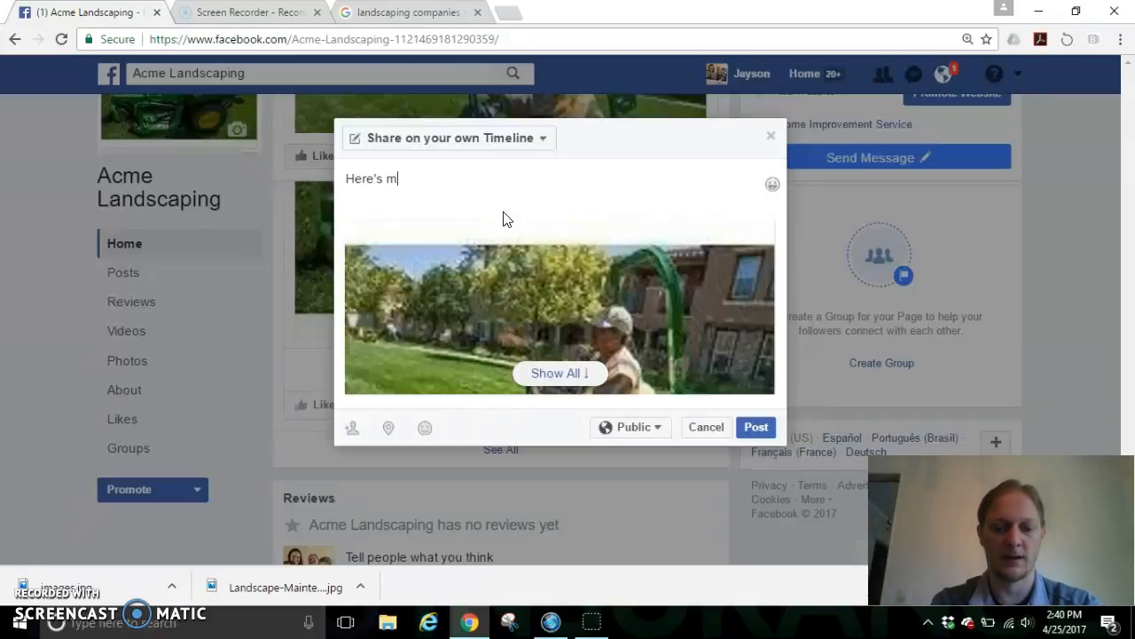
type("y new pa")
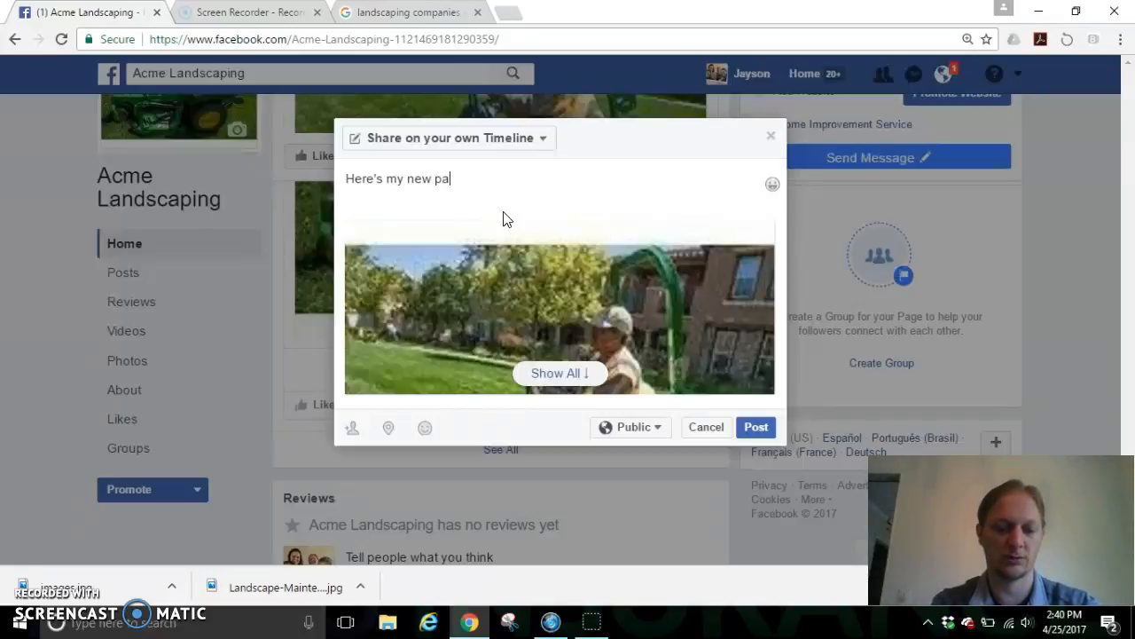
type("ge.")
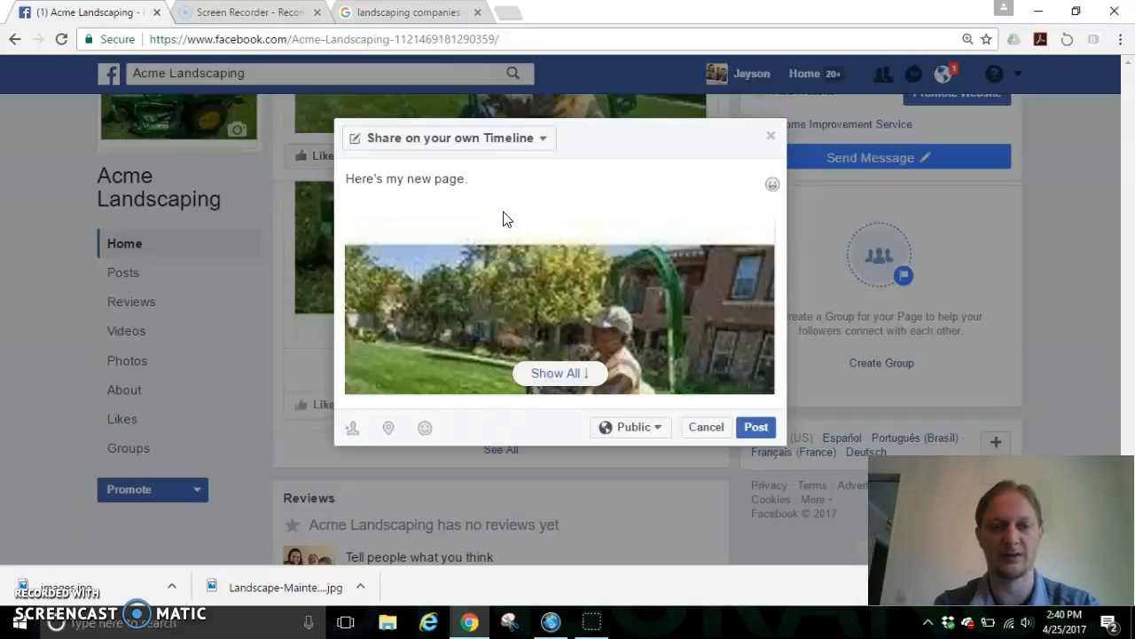
left_click(471, 227)
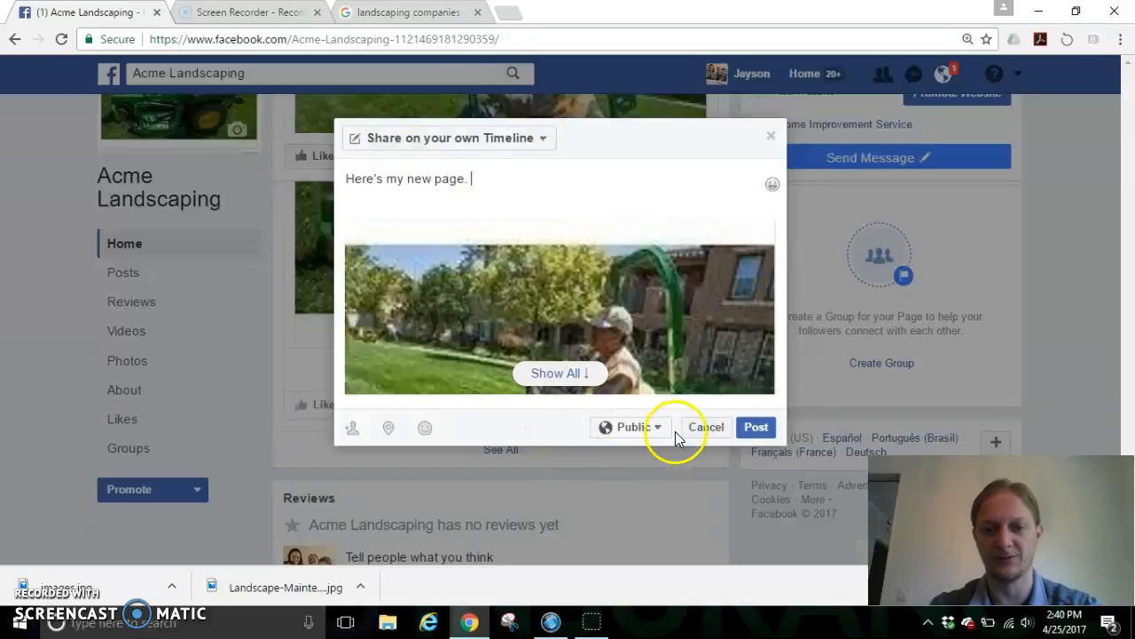
left_click(351, 431)
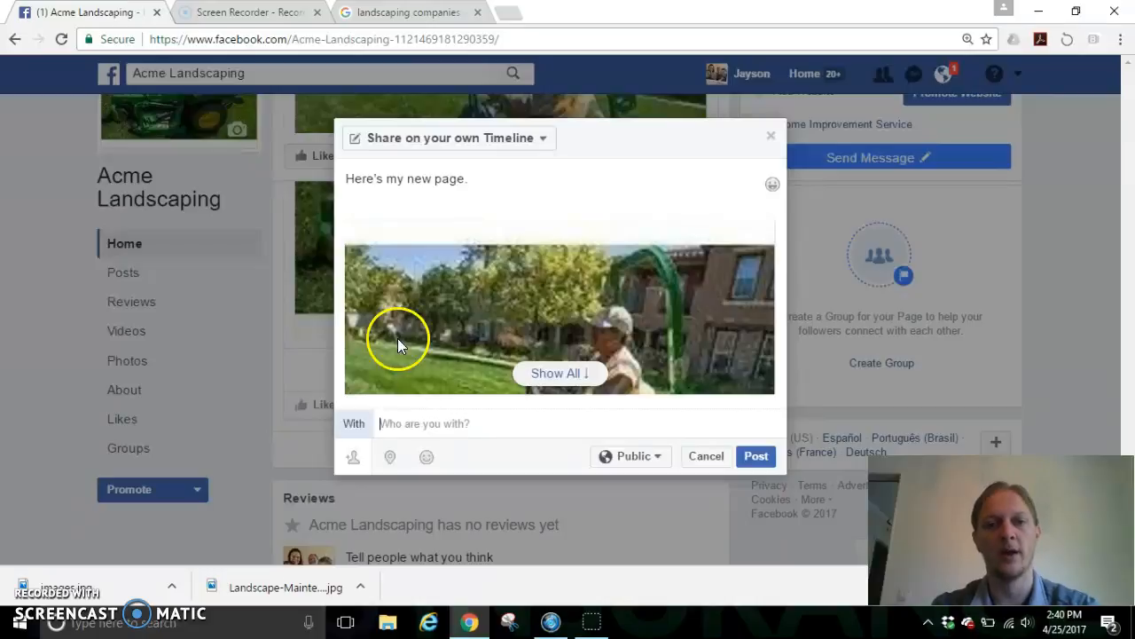
left_click(770, 136)
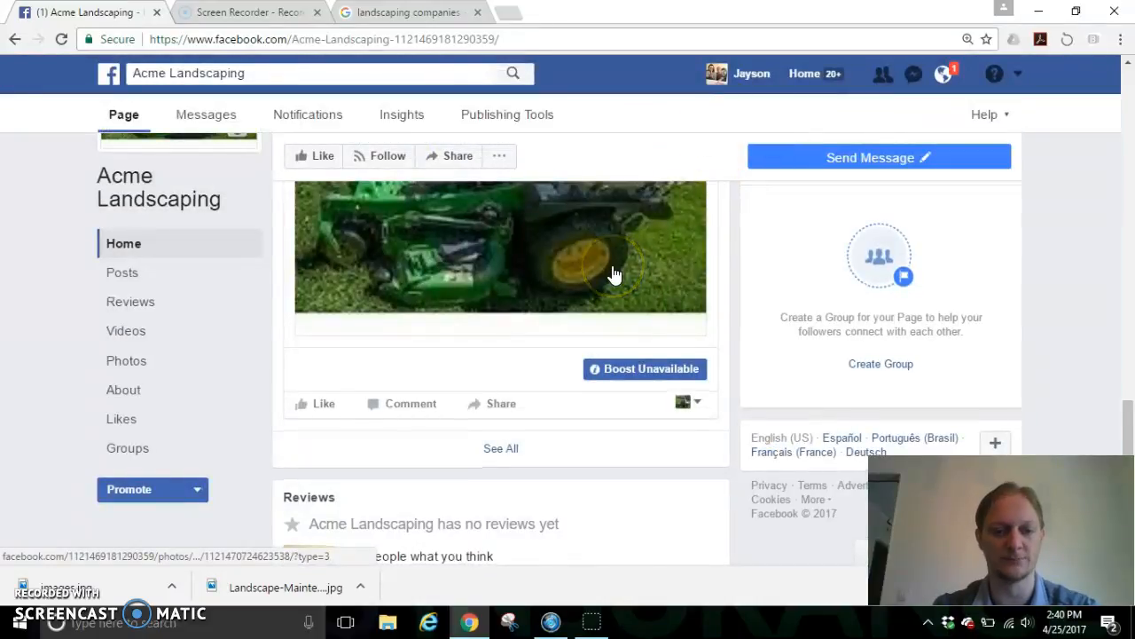
Examine the page's reviews section and check whether the profile picture post can be boosted
scroll(613, 273, "down", 5)
scroll(613, 273, "up", 2)
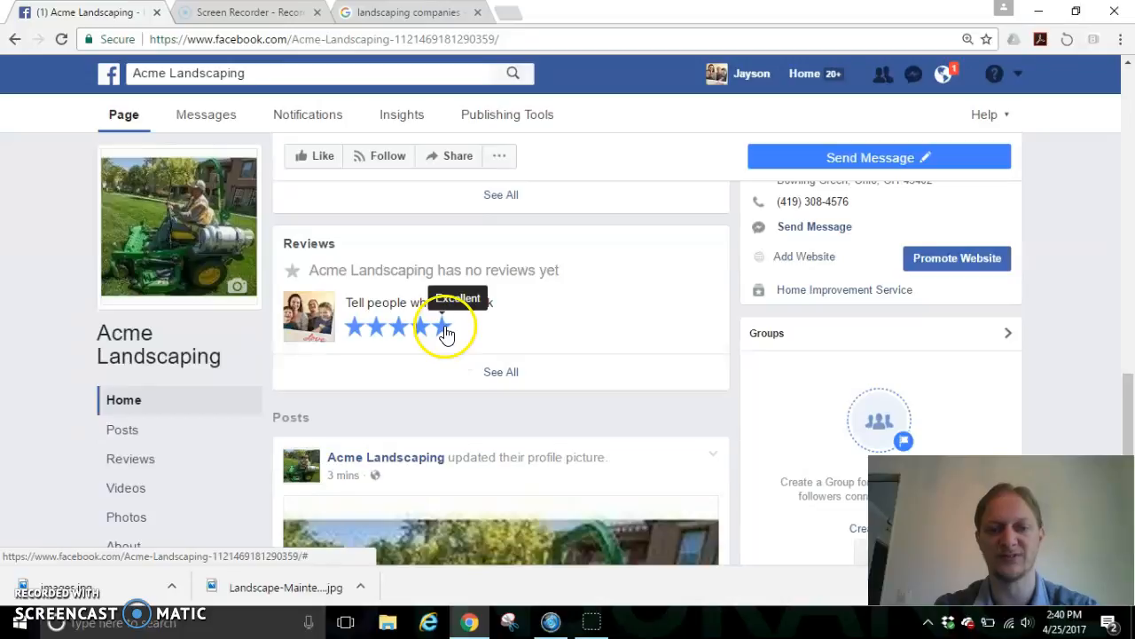
scroll(560, 329, "down", 4)
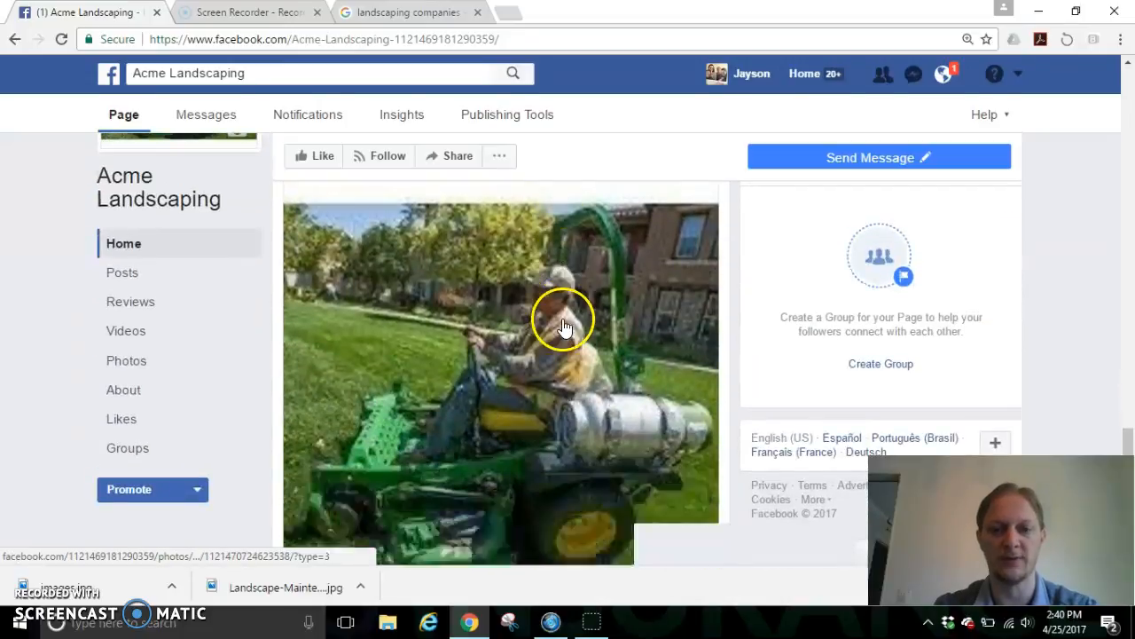
scroll(564, 328, "down", 3)
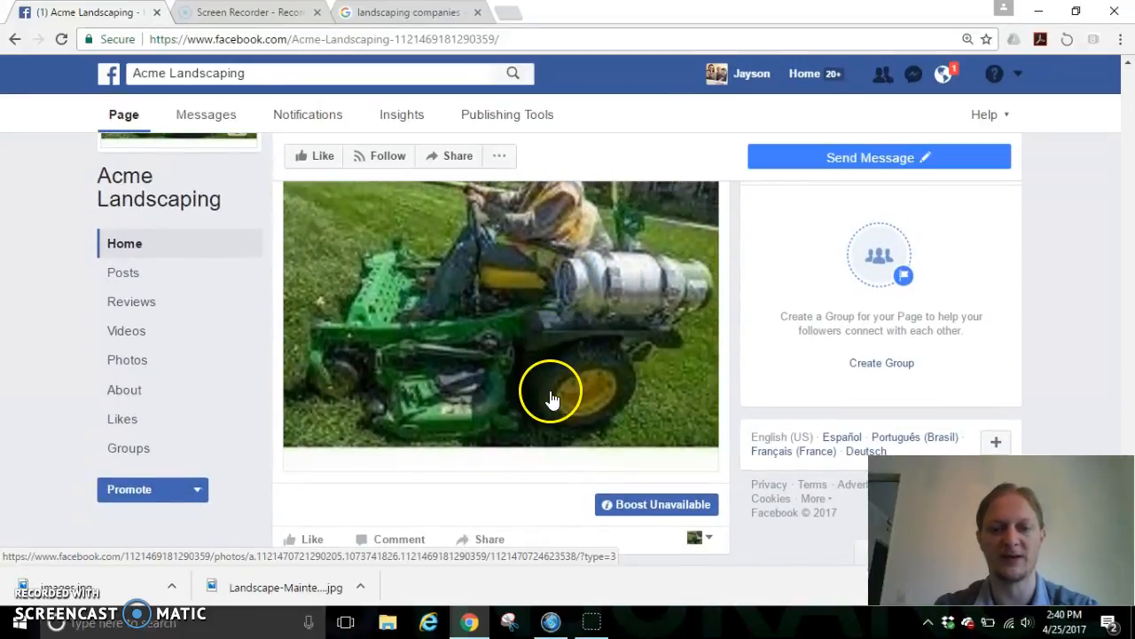
scroll(552, 397, "up", 11)
scroll(555, 382, "down", 2)
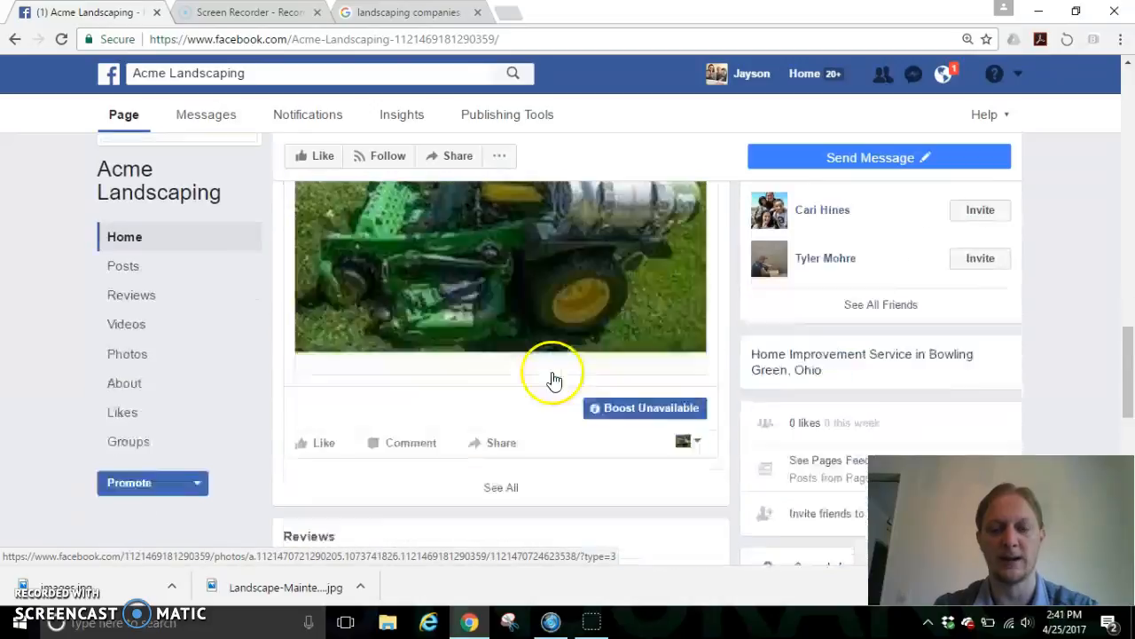
scroll(554, 380, "down", 1)
left_click(645, 323)
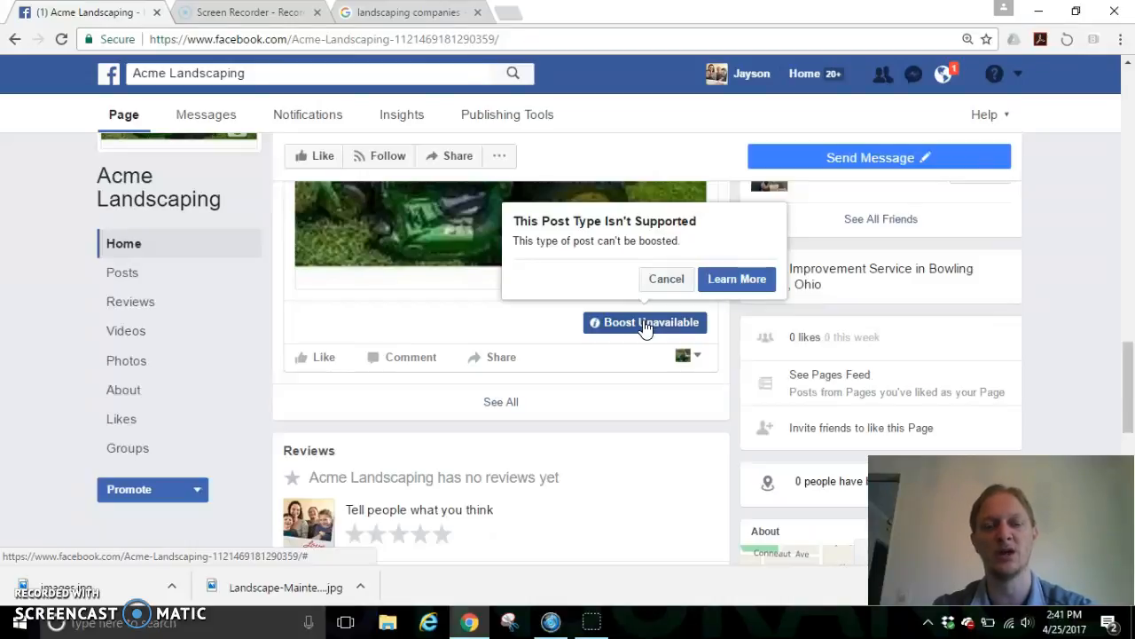
scroll(562, 220, "up", 8)
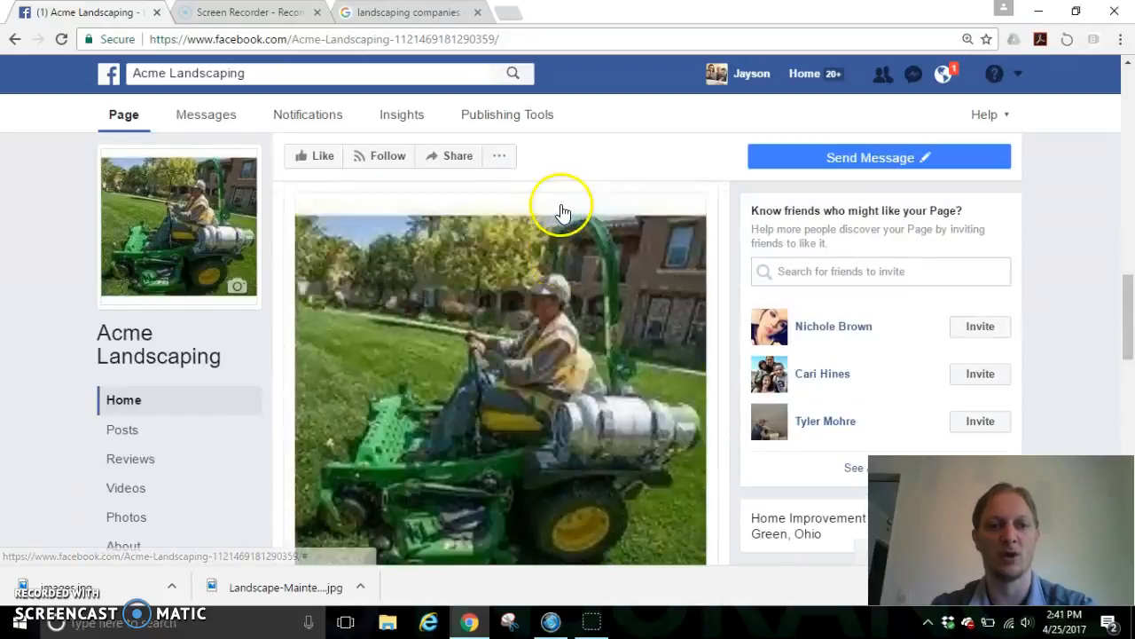
scroll(560, 211, "up", 3)
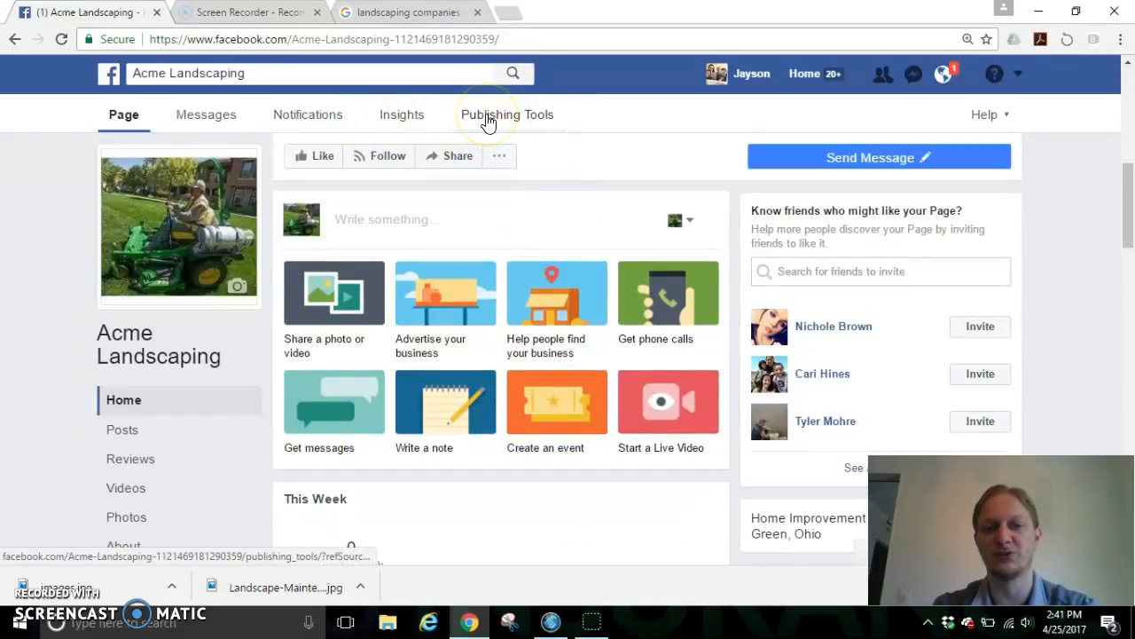
left_click(1020, 78)
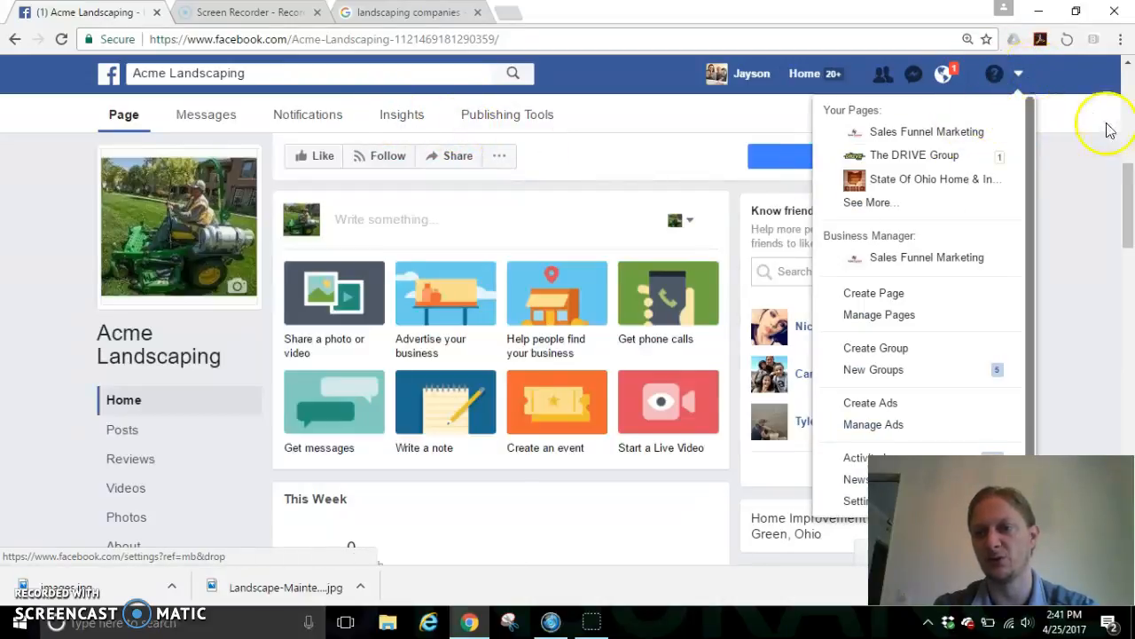
left_click(1090, 147)
scroll(1043, 220, "up", 4)
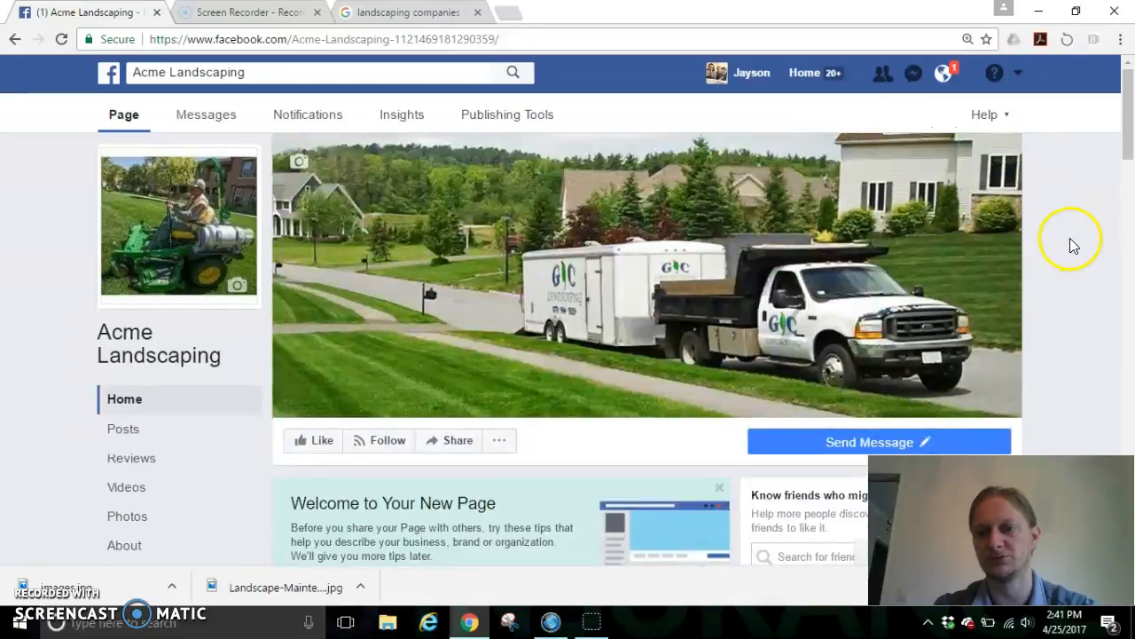
scroll(1074, 277, "down", 2)
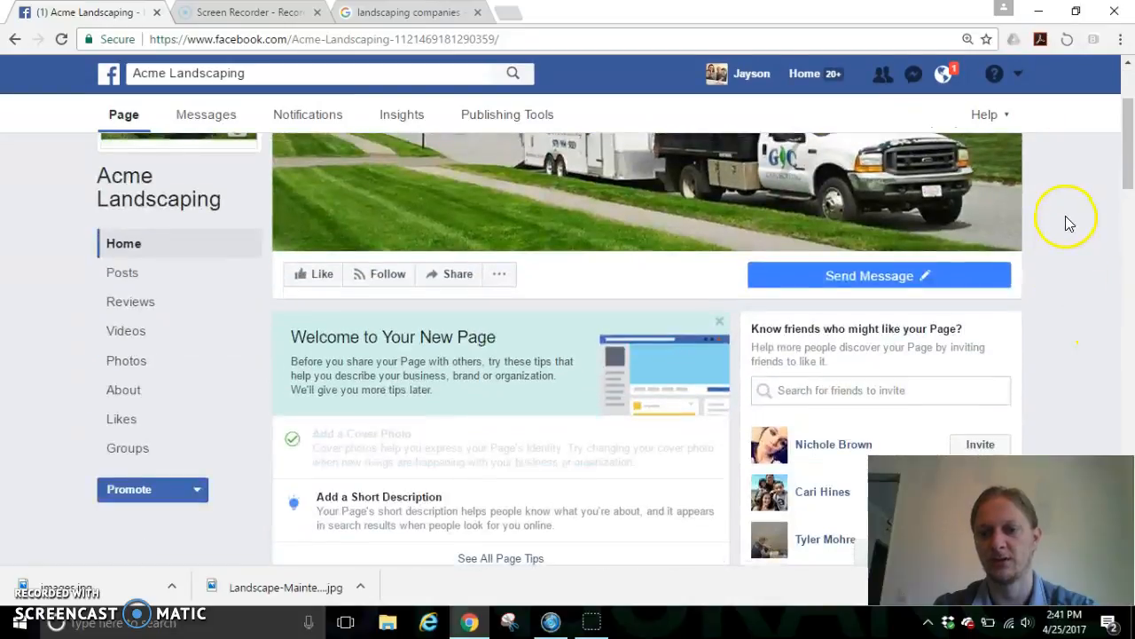
scroll(1070, 204, "up", 2)
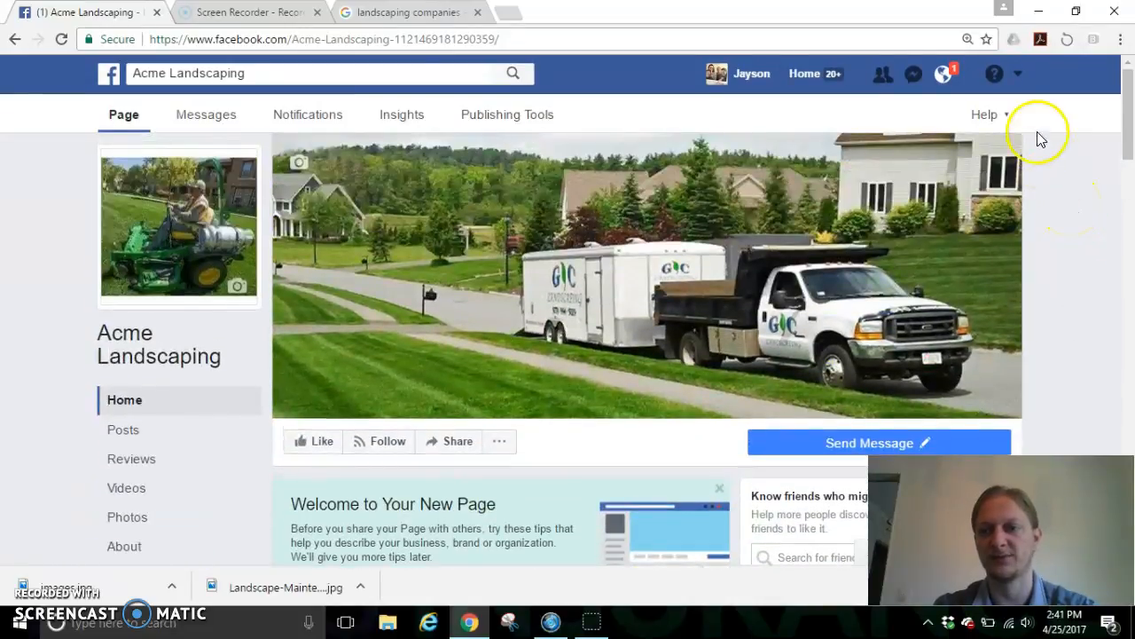
Open the Acme Landscaping page's settings and look through the general options and setting categories
left_click(1006, 115)
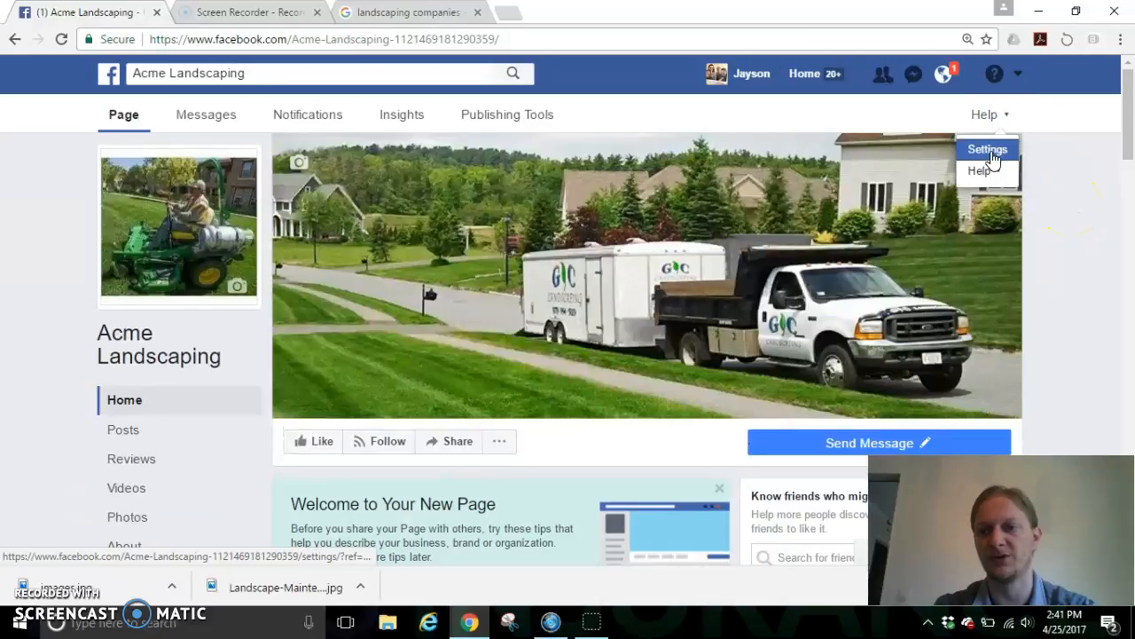
left_click(989, 151)
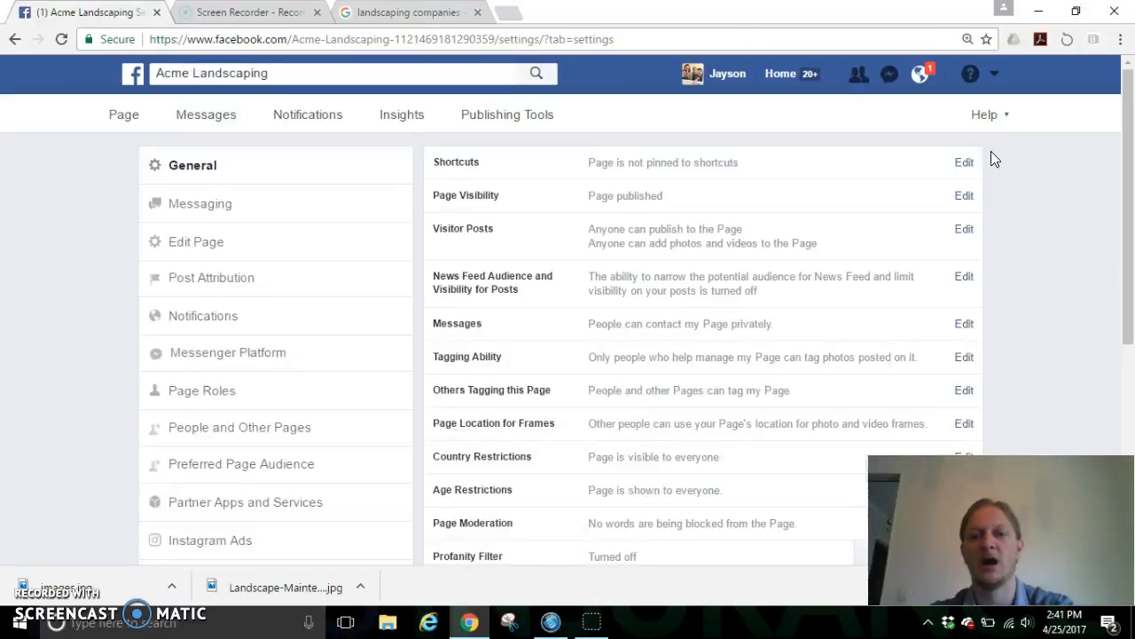
scroll(710, 261, "down", 2)
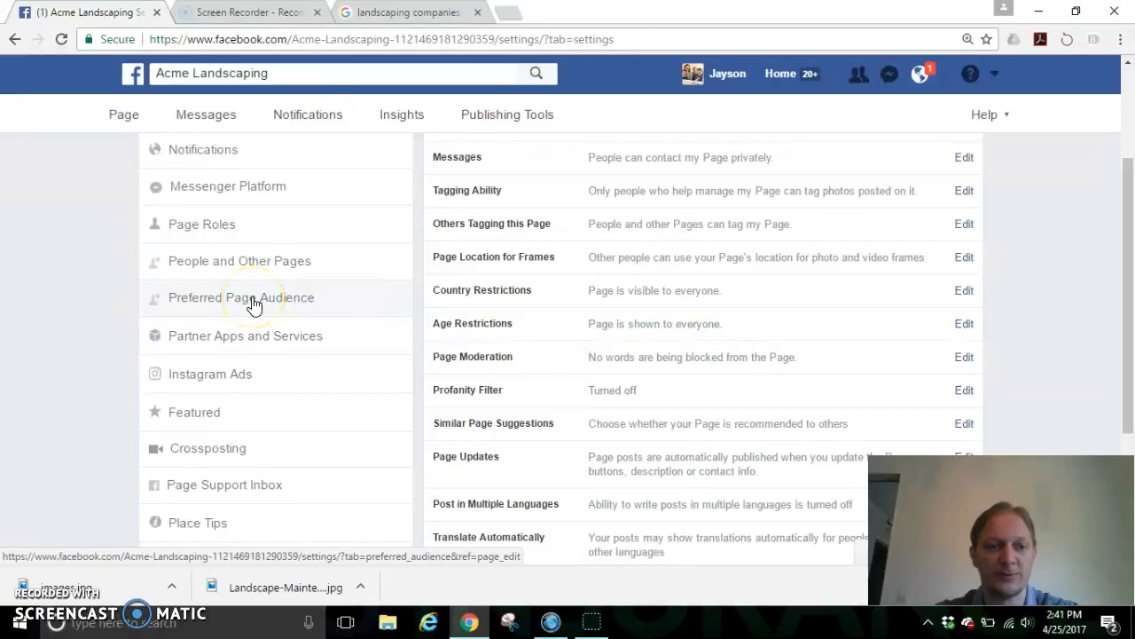
Open the Page Roles settings and examine the options for assigning a new role and the existing roles
left_click(189, 229)
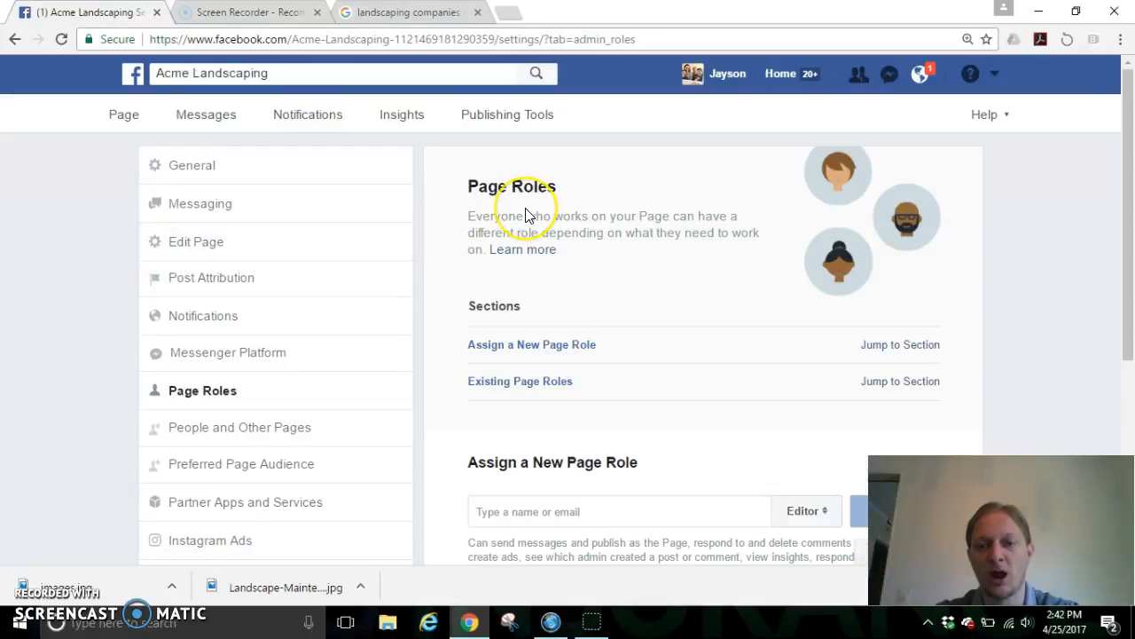
scroll(528, 216, "down", 3)
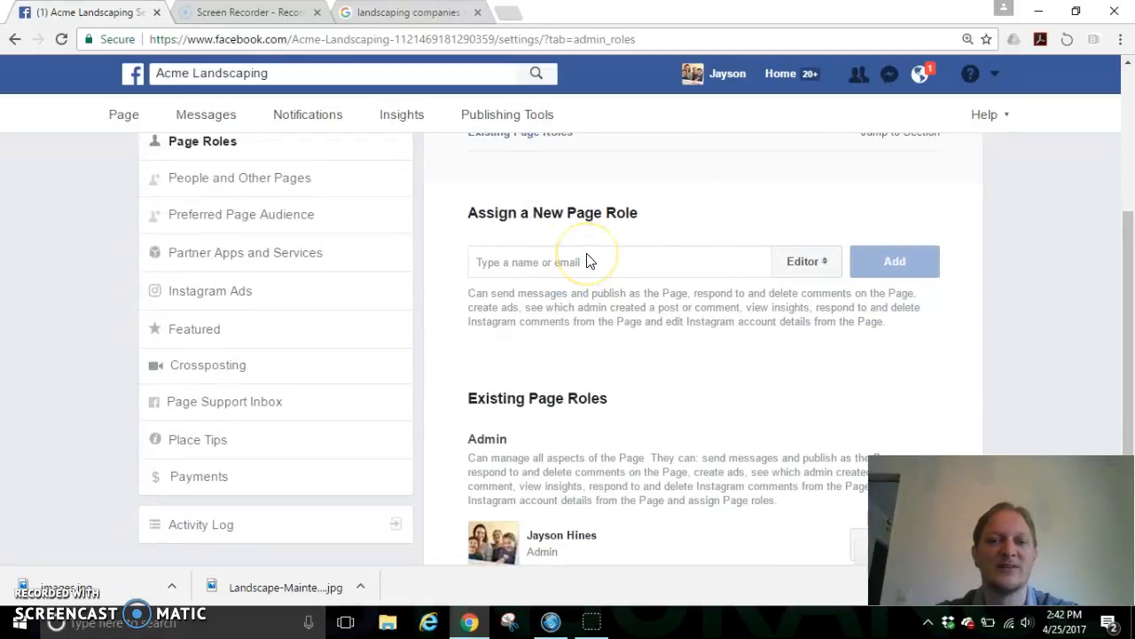
left_click(586, 262)
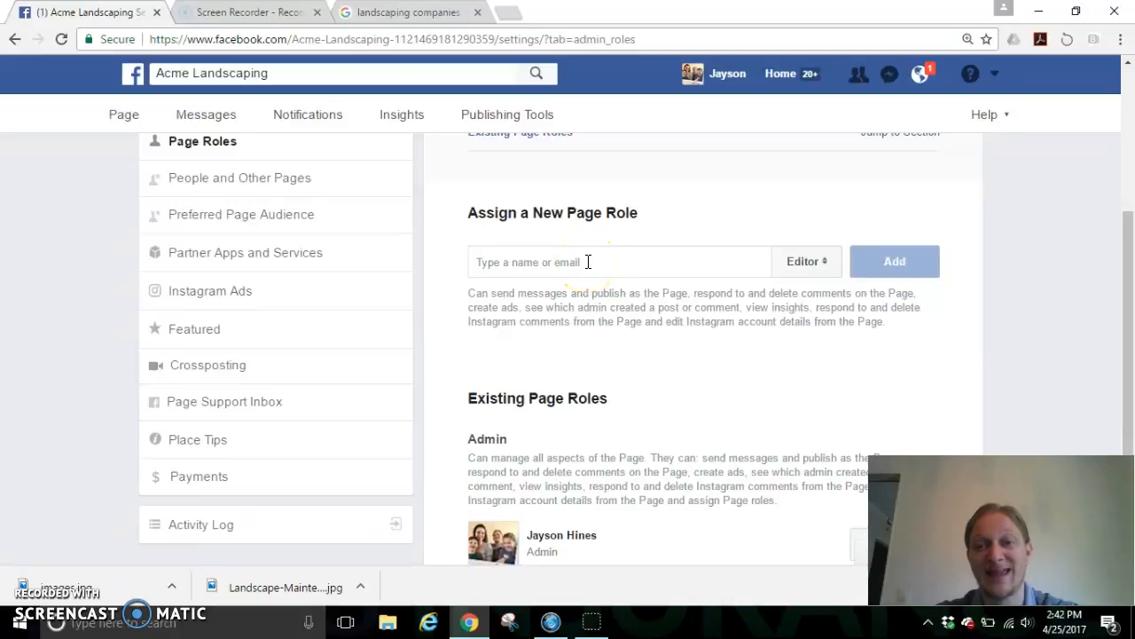
scroll(588, 262, "down", 1)
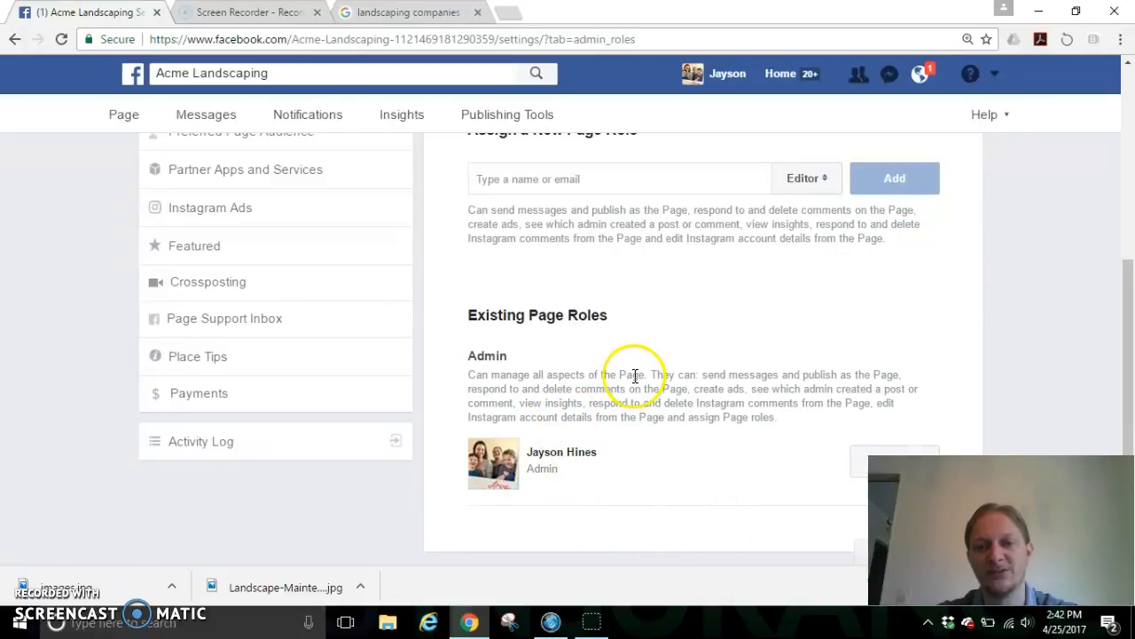
scroll(635, 377, "up", 4)
scroll(613, 327, "down", 4)
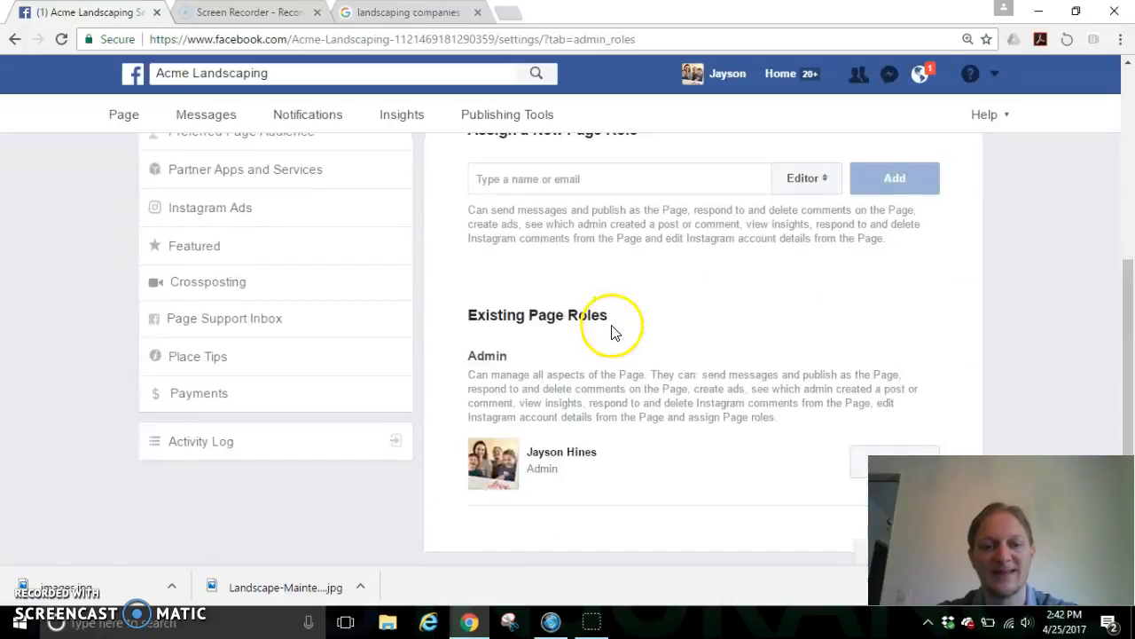
Review the page's activity log, first with all activity and then filtered to About entries
left_click(219, 443)
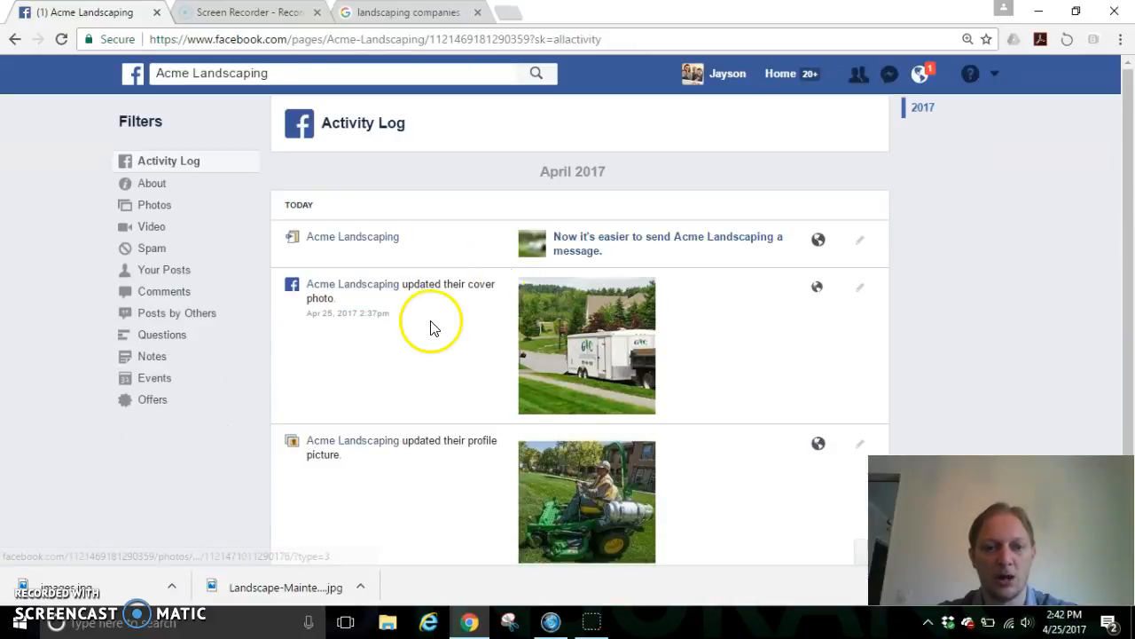
scroll(550, 306, "down", 1)
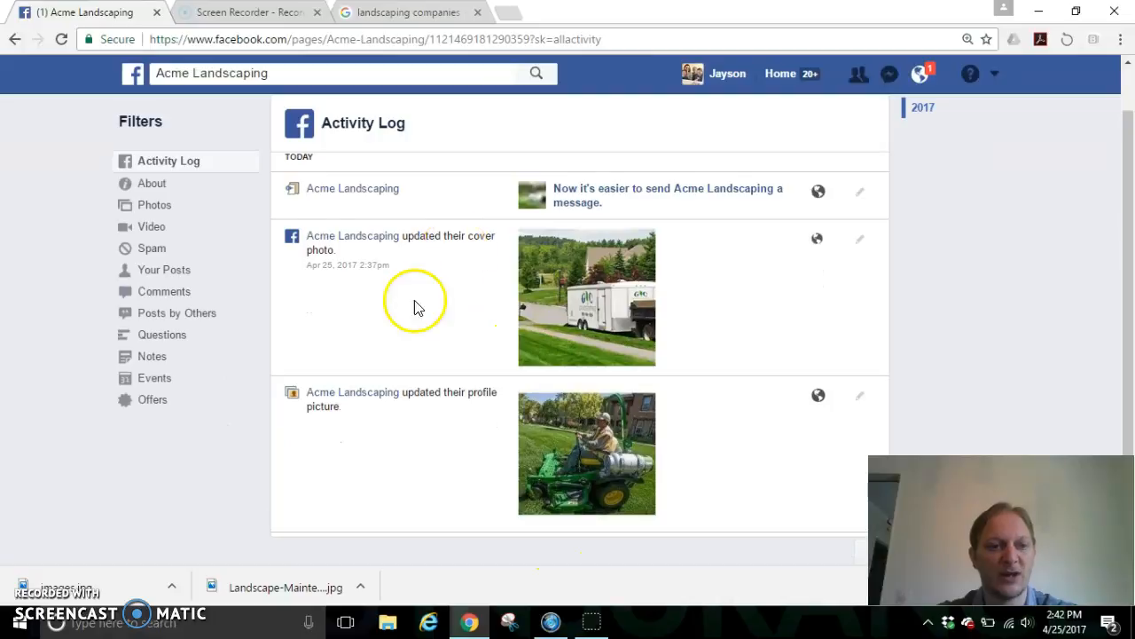
scroll(416, 310, "up", 1)
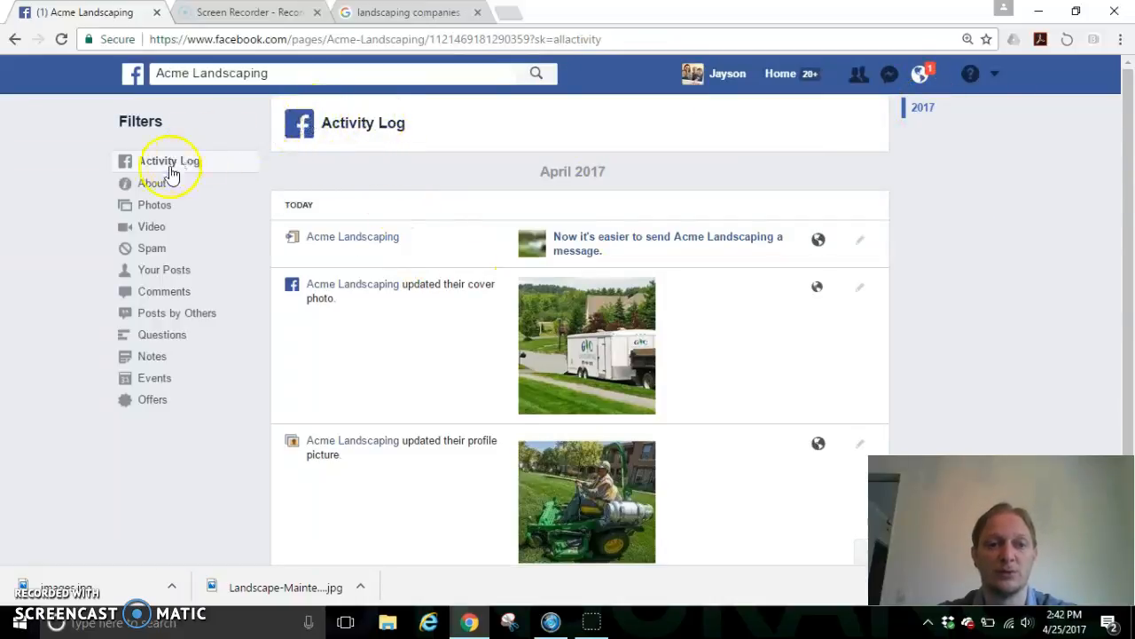
left_click(151, 188)
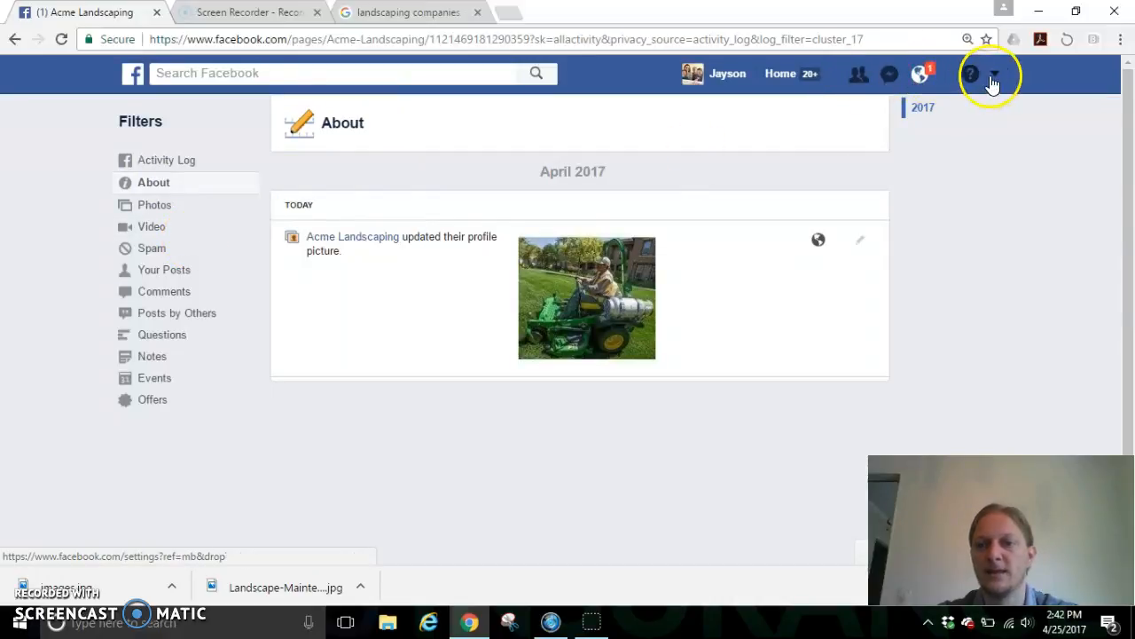
scroll(988, 231, "down", 1)
scroll(983, 239, "up", 1)
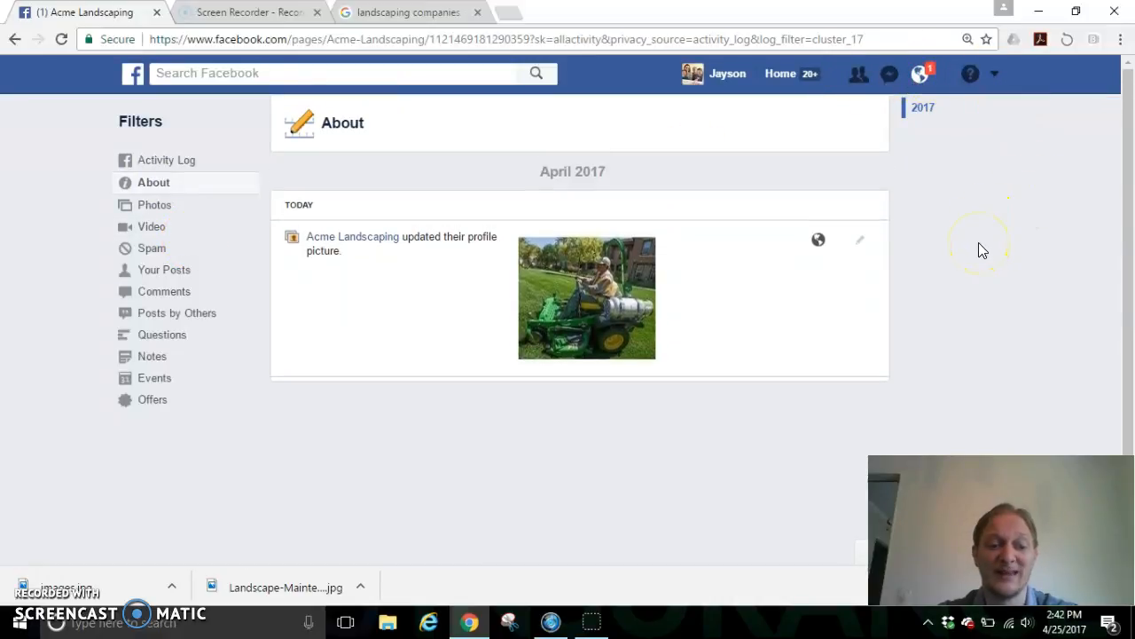
Return to the Acme Landscaping page through the full list of managed pages
left_click(995, 74)
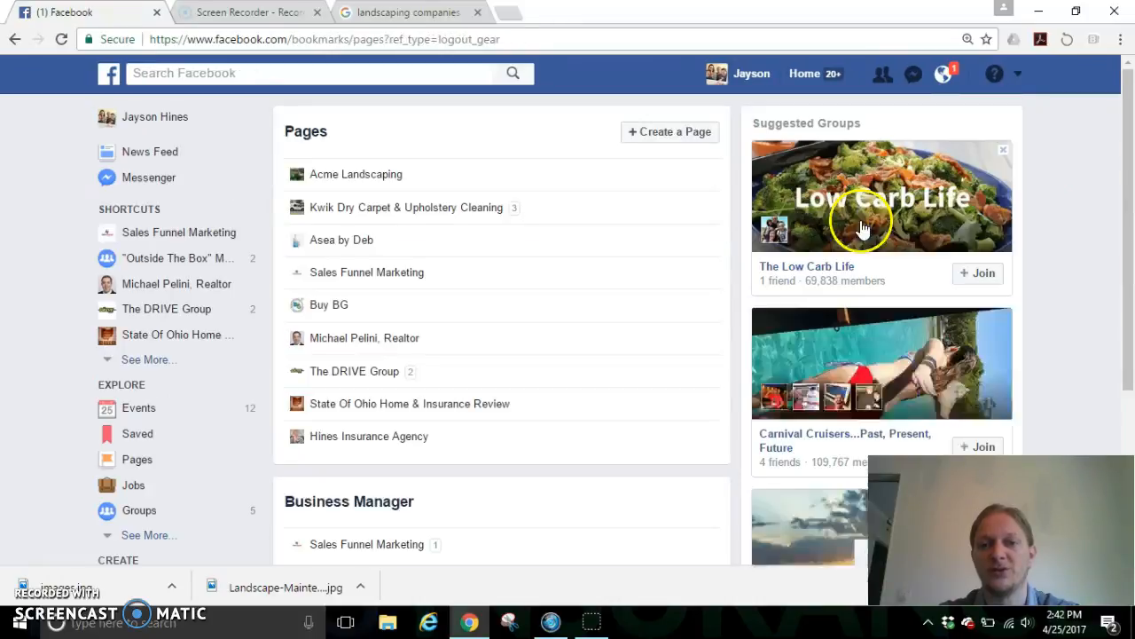
left_click(382, 177)
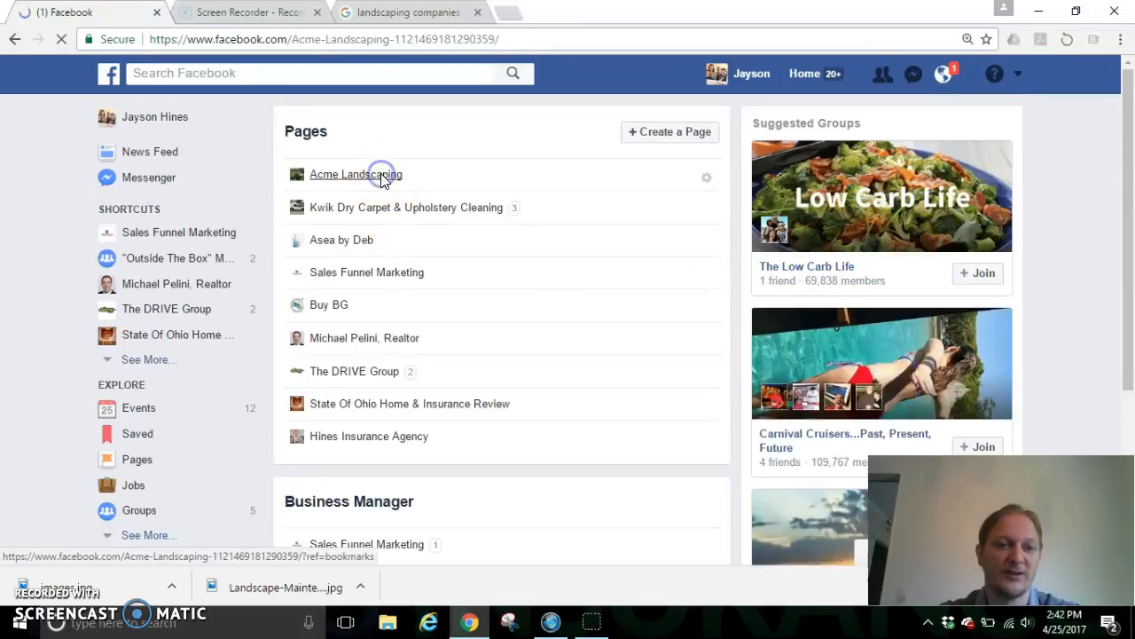